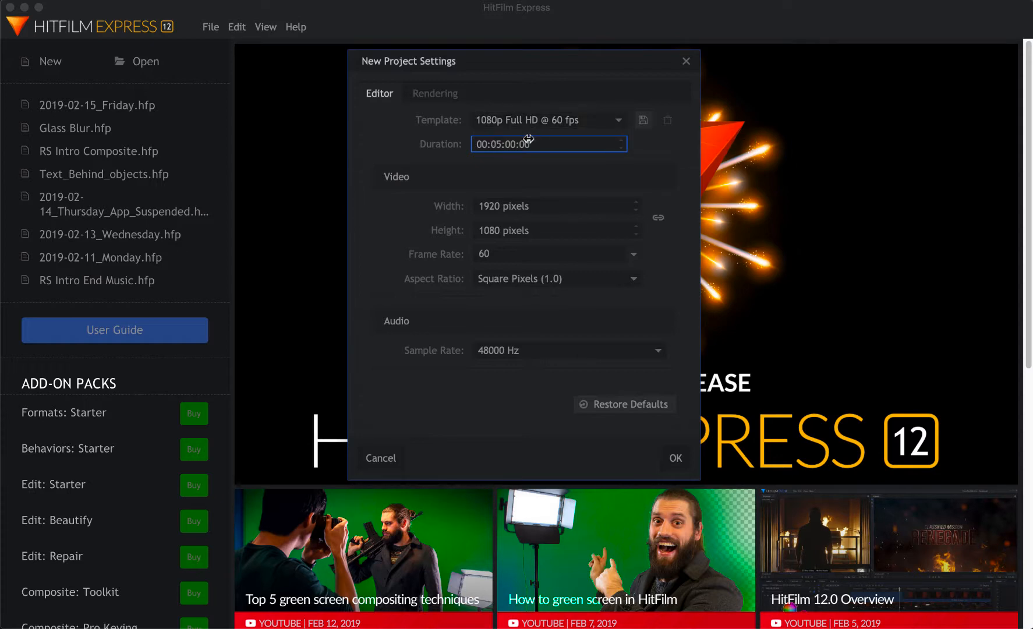
- Set the new project's duration to 00:20:00:00 with the 1080p Full HD @ 60 fps template, create it and dismiss the battery notification
left_click(504, 144)
left_click(494, 145)
key("BackSpace")
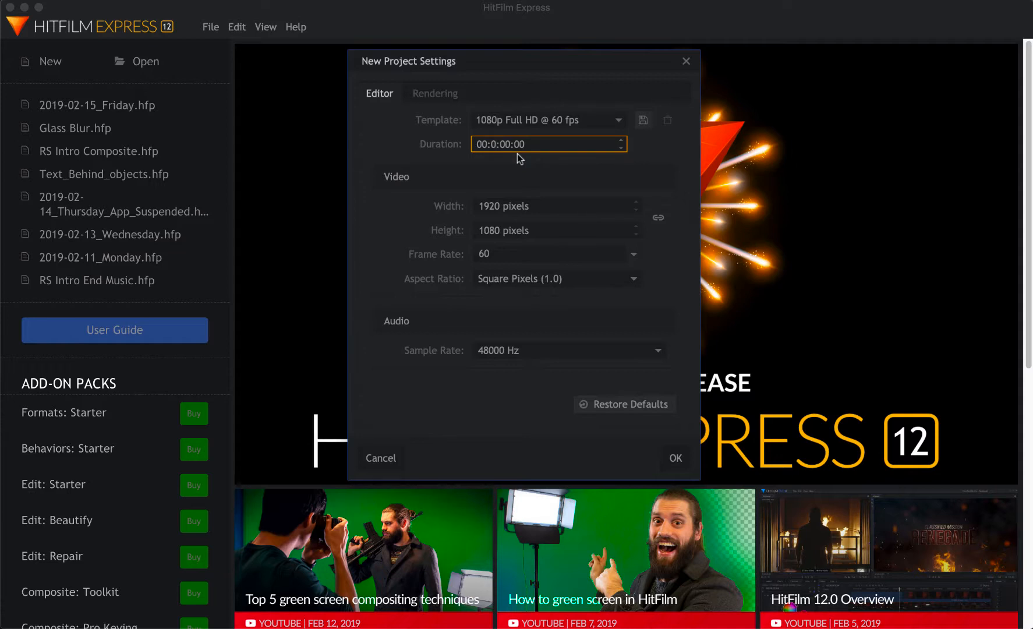
key("BackSpace")
type("20")
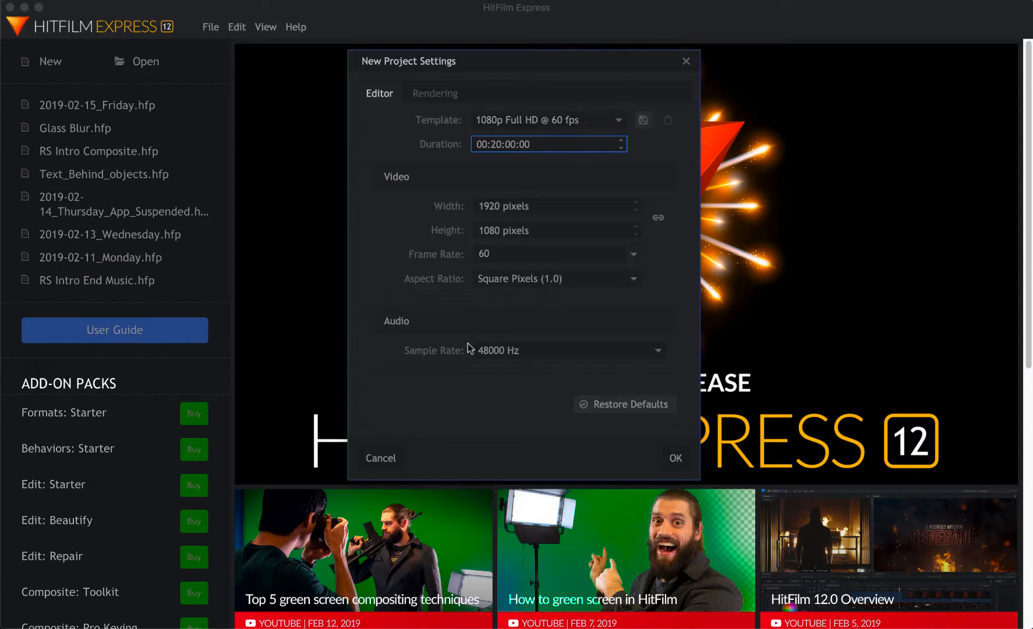
left_click(674, 459)
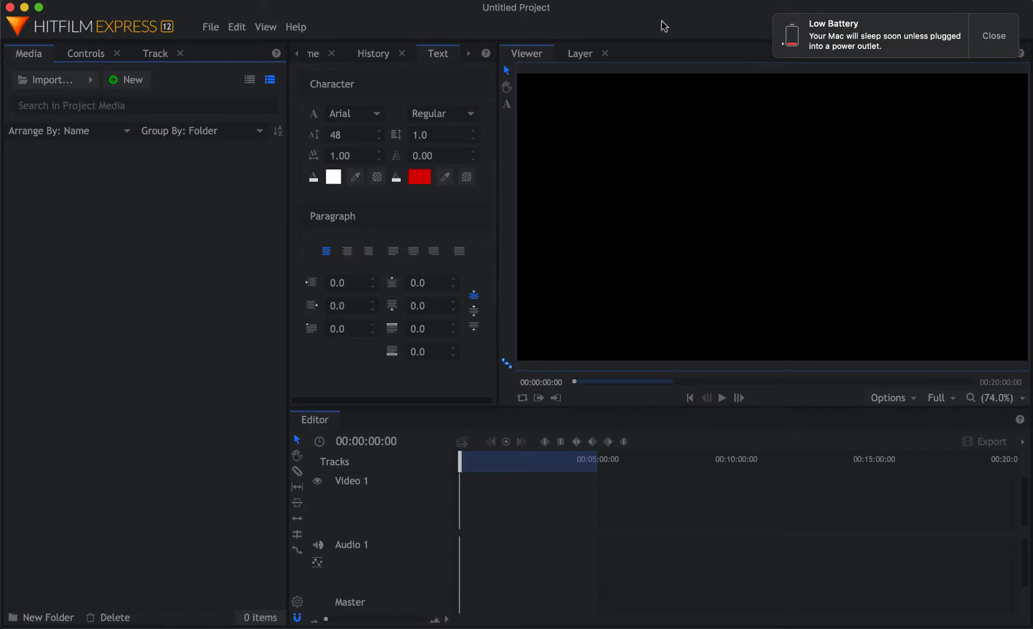
left_click(1004, 36)
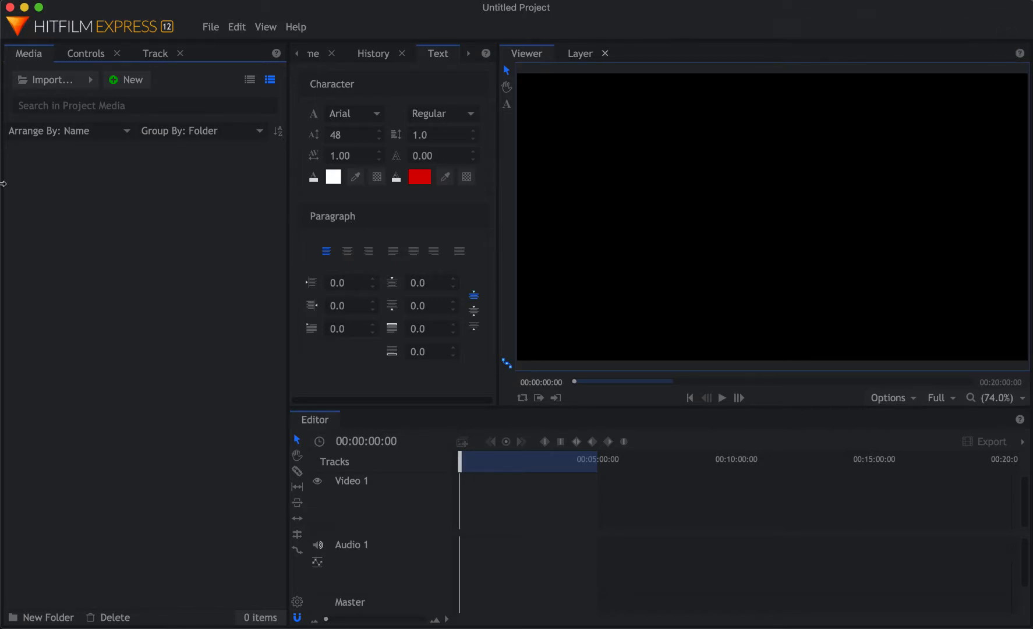
- Import VID_20190215_073124.mp4, VID_20190215_091520.mp4 and VID_20190215_171053.mp4 from the videos folder in Documents
left_click(91, 81)
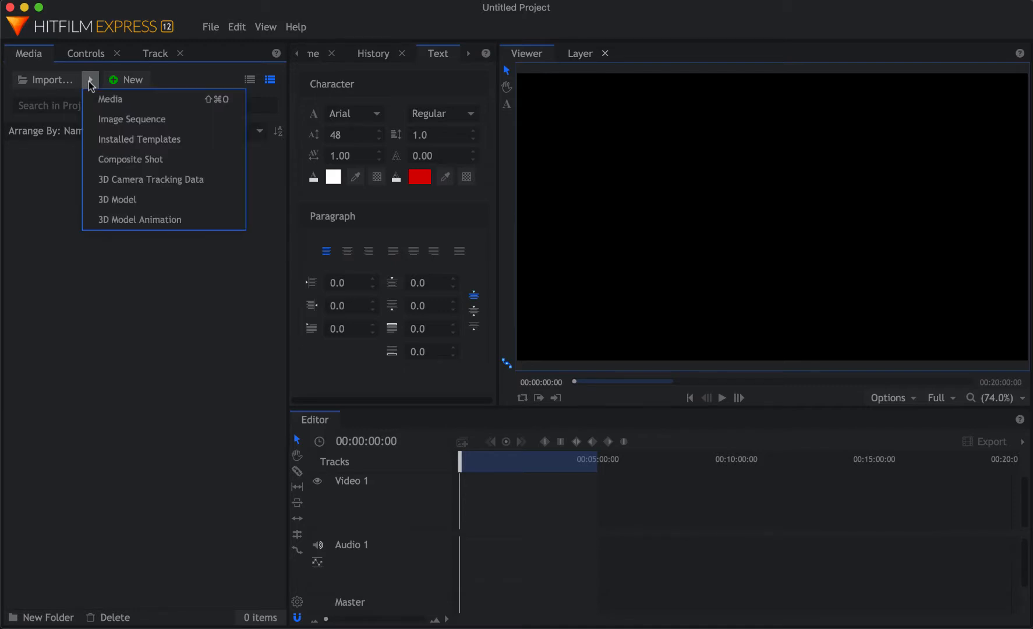
left_click(129, 101)
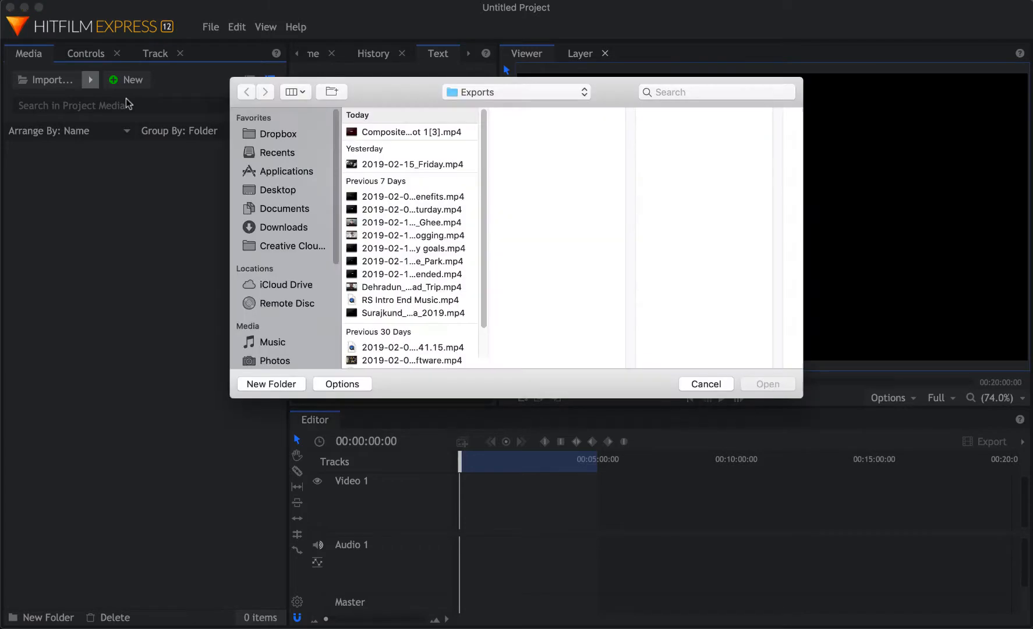
left_click(285, 209)
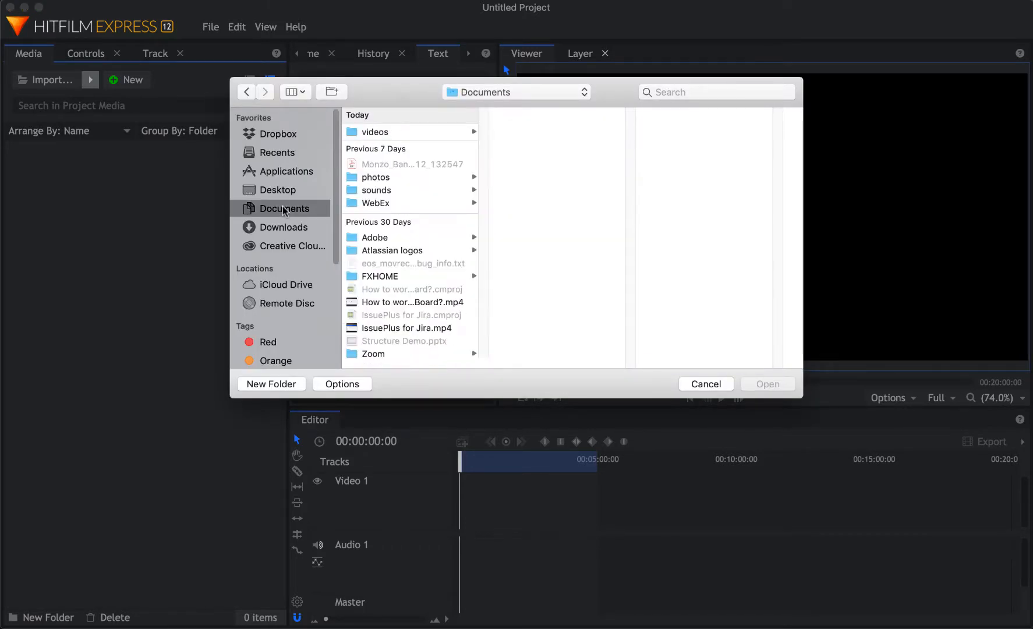
left_click(405, 133)
left_click(541, 219)
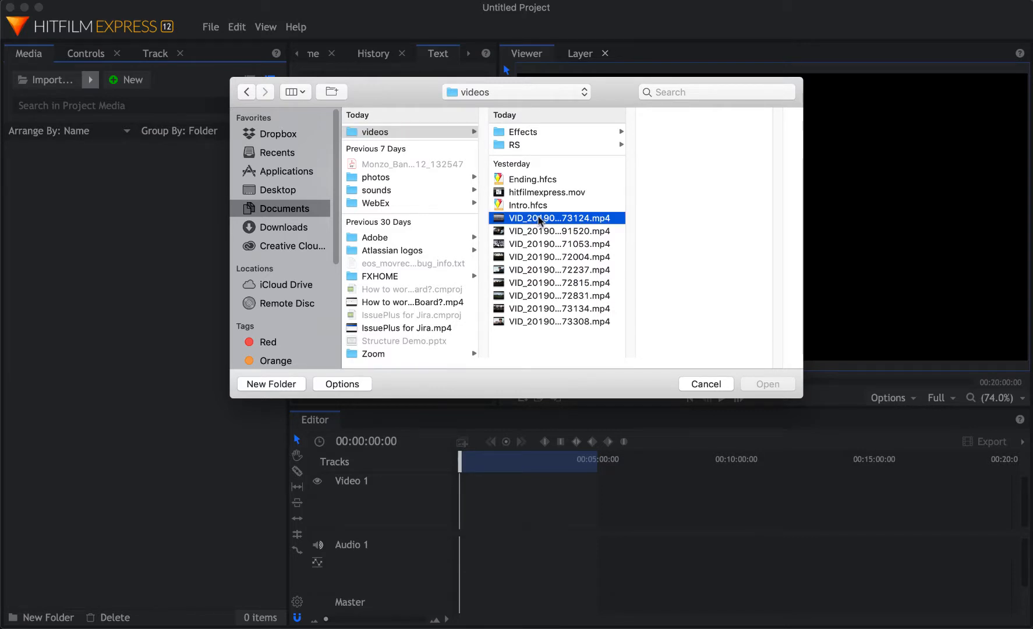
left_click(536, 245, "shift")
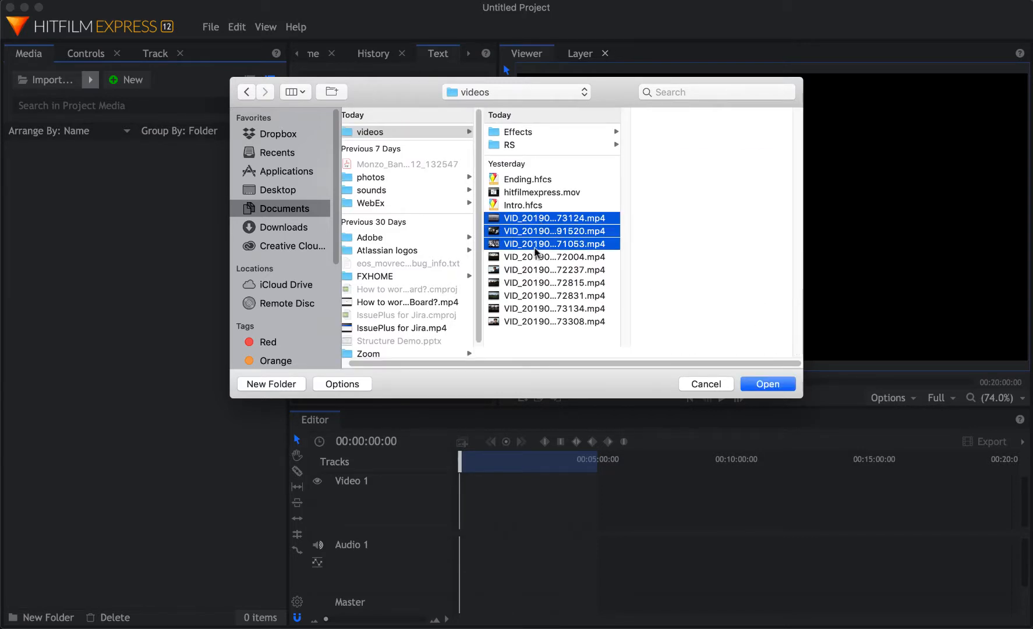
left_click(764, 385)
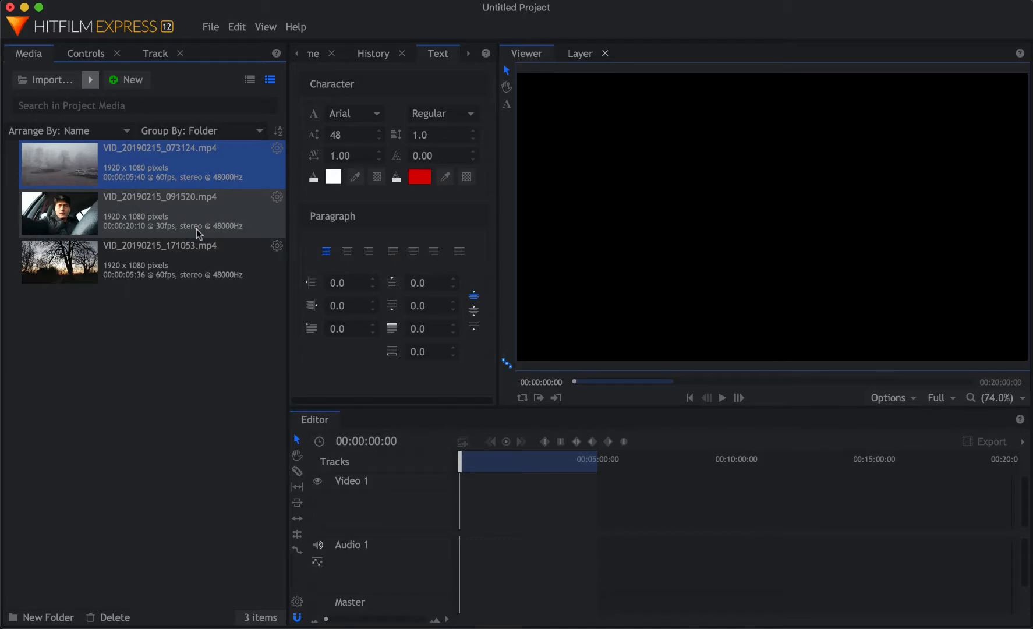
- Add all three imported clips to the Video 1 track and move them together to the start of the timeline
left_click(149, 257, "shift")
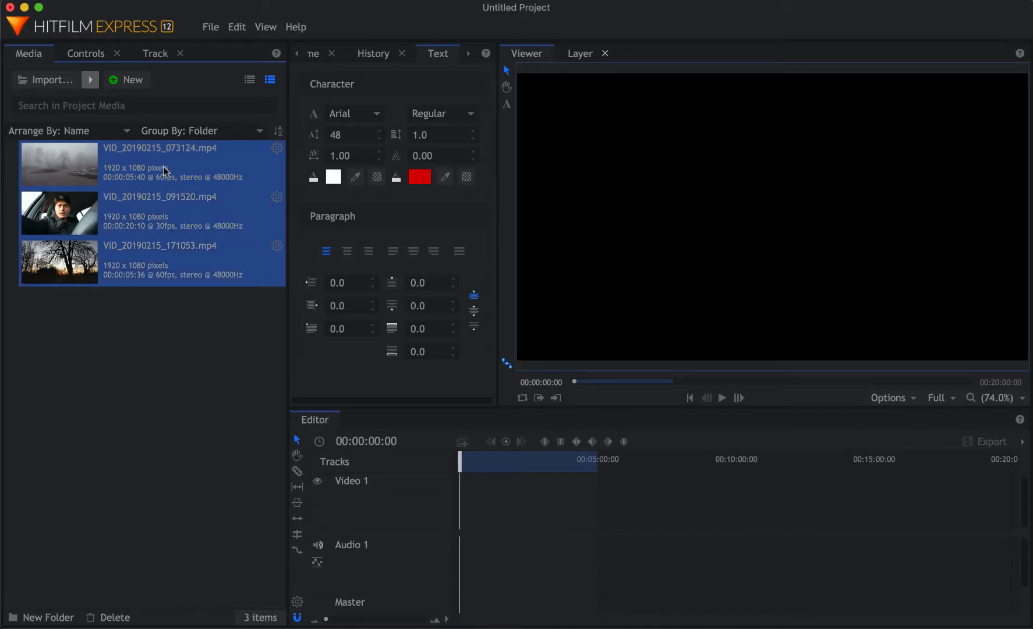
left_click_drag(154, 156, 528, 486)
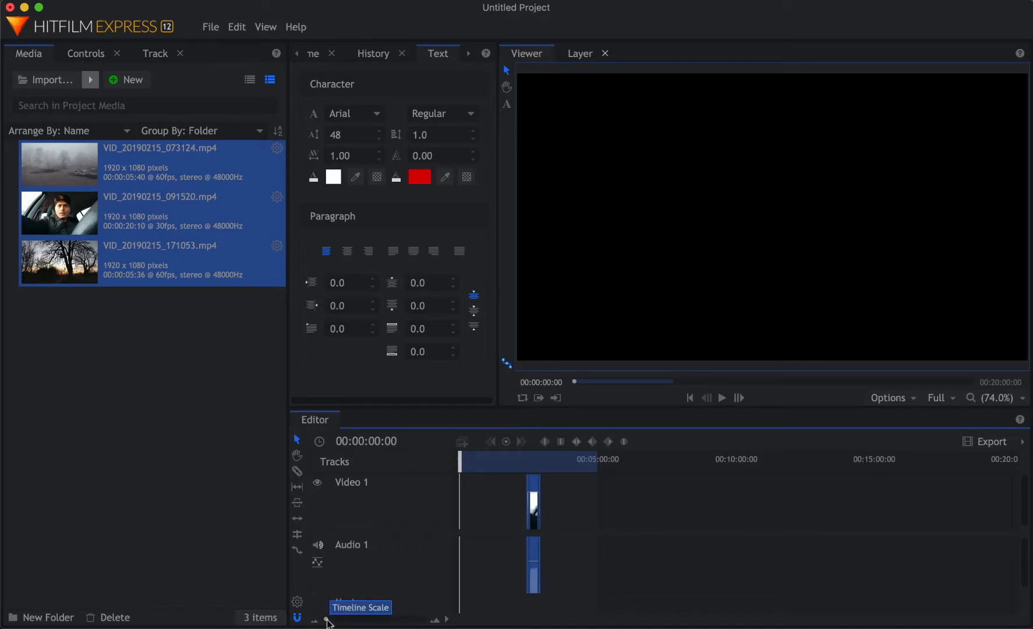
left_click_drag(328, 622, 331, 622)
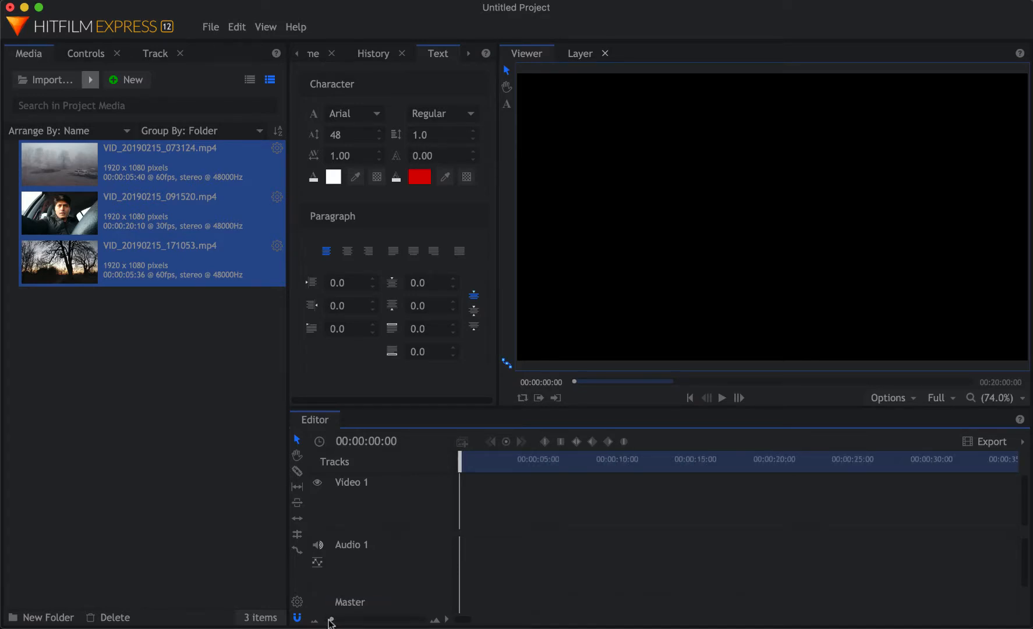
left_click_drag(466, 621, 418, 621)
scroll(569, 528, "right", 15)
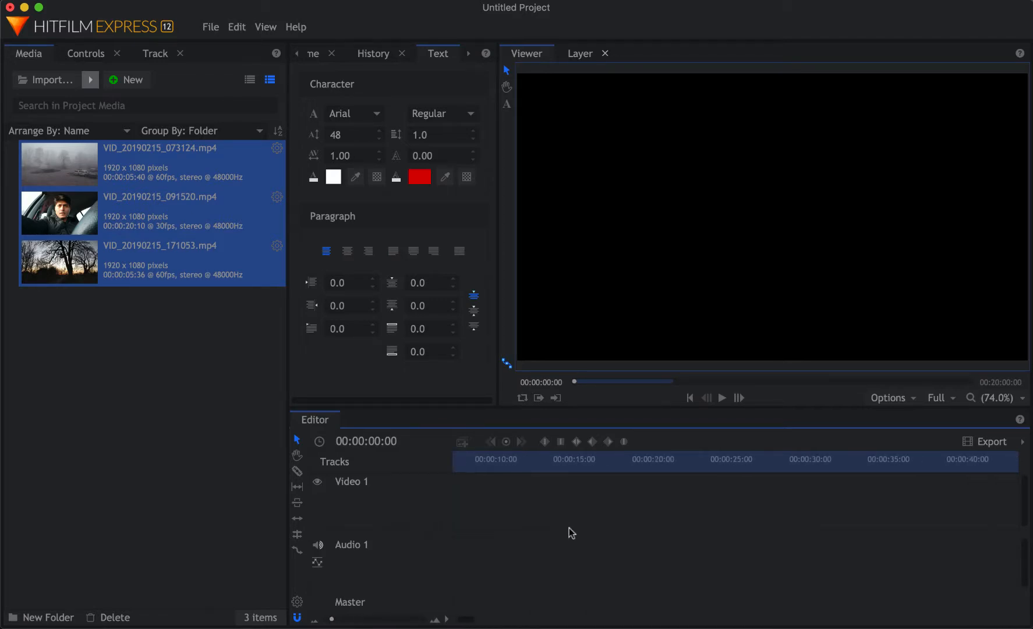
scroll(569, 527, "right", 15)
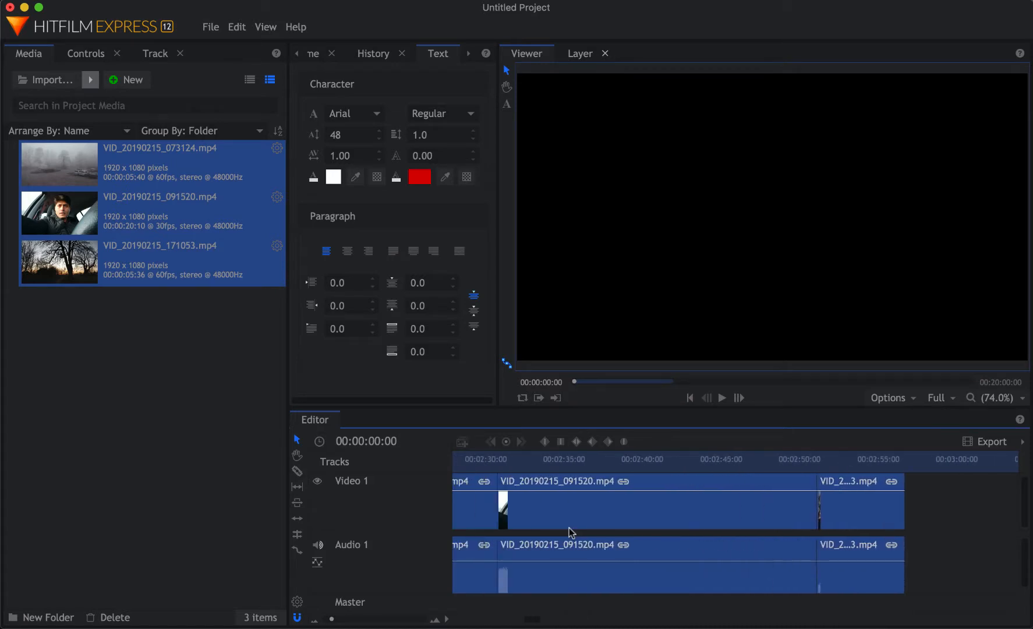
scroll(569, 530, "right", 3)
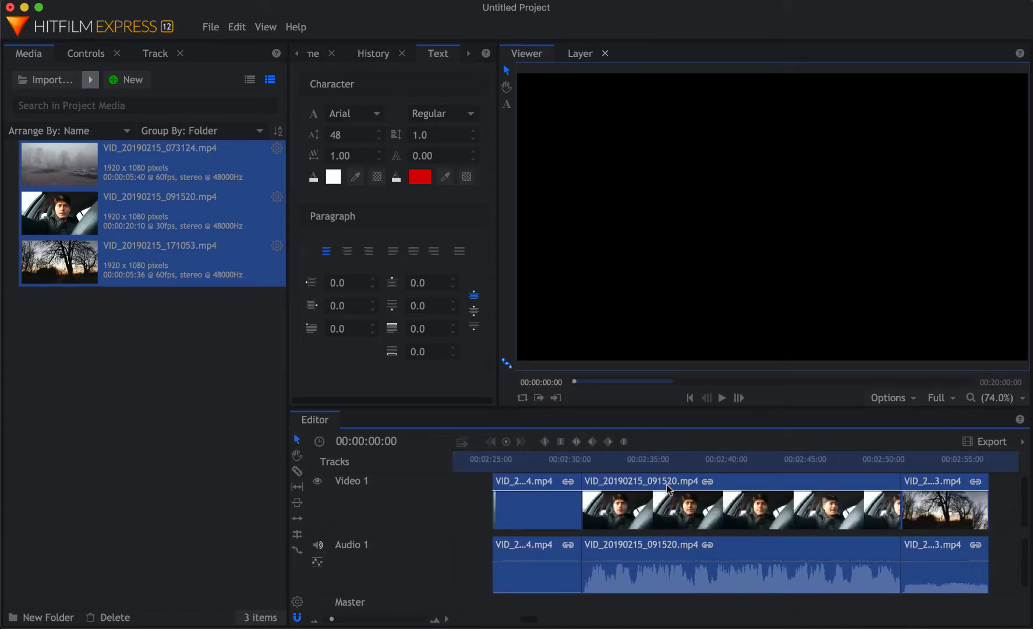
left_click_drag(668, 489, 440, 490)
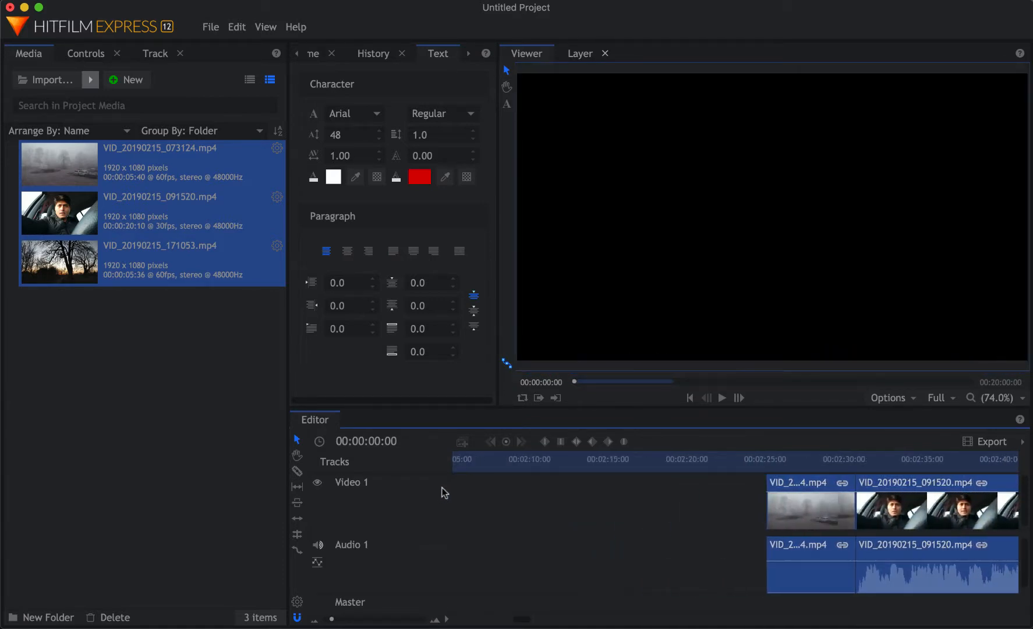
scroll(442, 487, "left", 10)
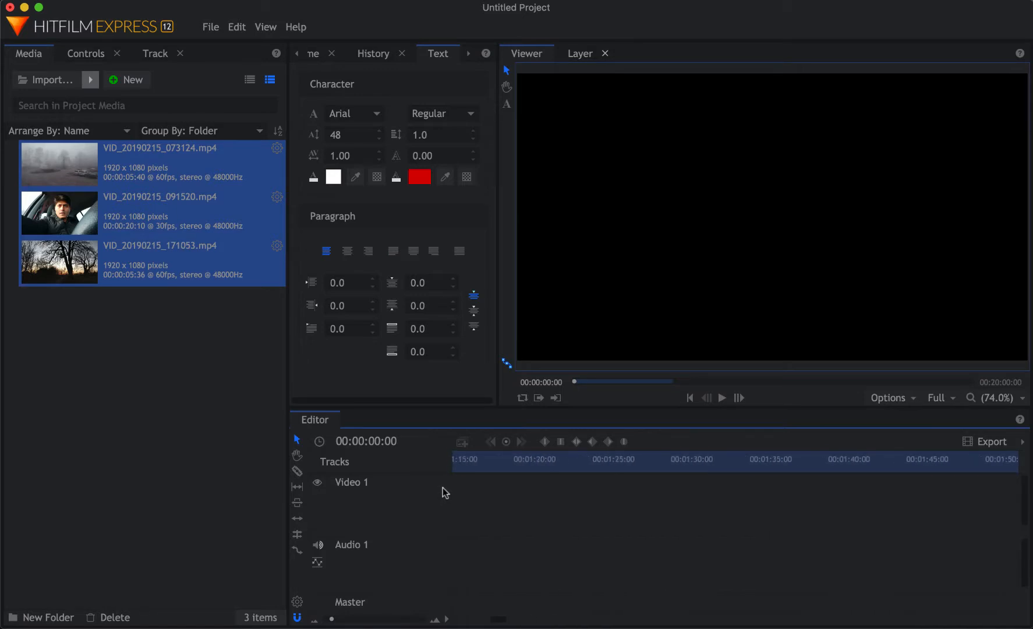
left_click_drag(442, 488, 466, 488)
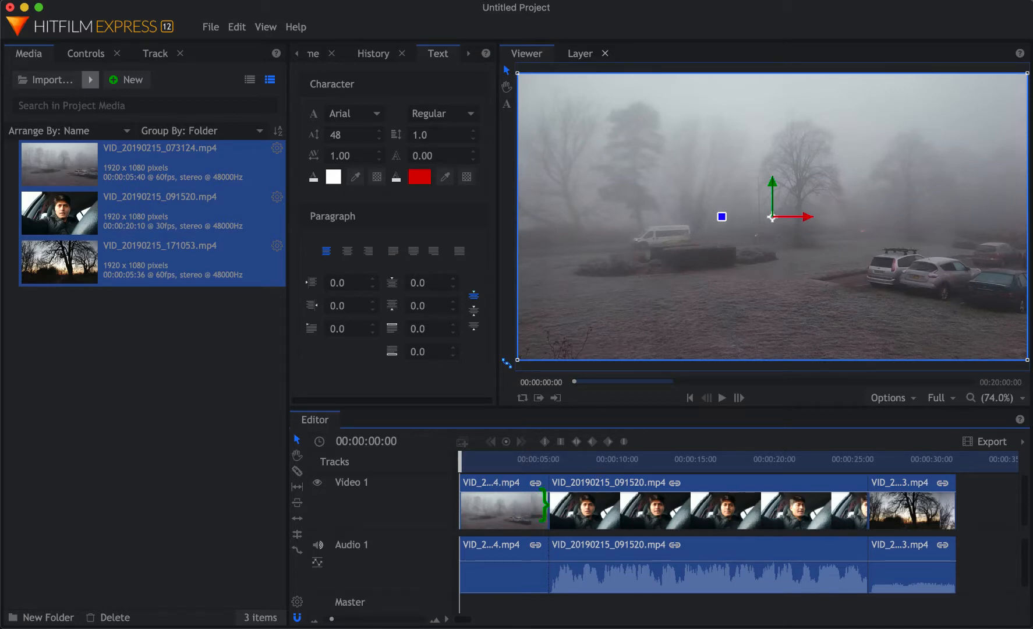
- Play the opening clip to find the cut point, slice it at 00:00:02:51 and delete the part after the cut
left_click(723, 399)
left_click(723, 398)
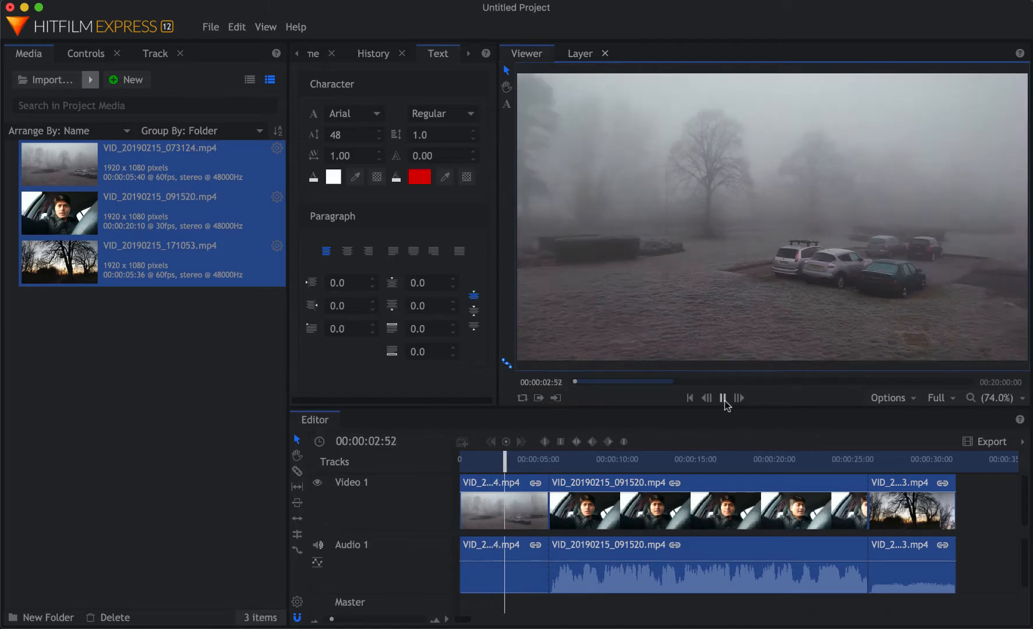
left_click(723, 398)
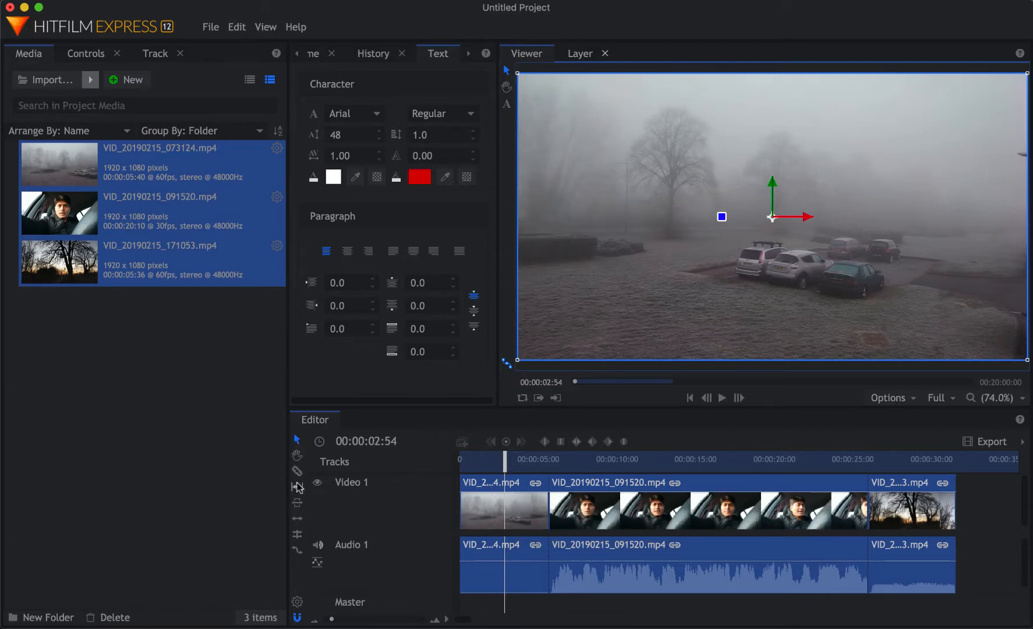
mouse_move(508, 470)
left_mouse_down()
mouse_move(524, 469)
mouse_move(483, 469)
mouse_move(532, 469)
mouse_move(485, 472)
mouse_move(505, 476)
left_mouse_up()
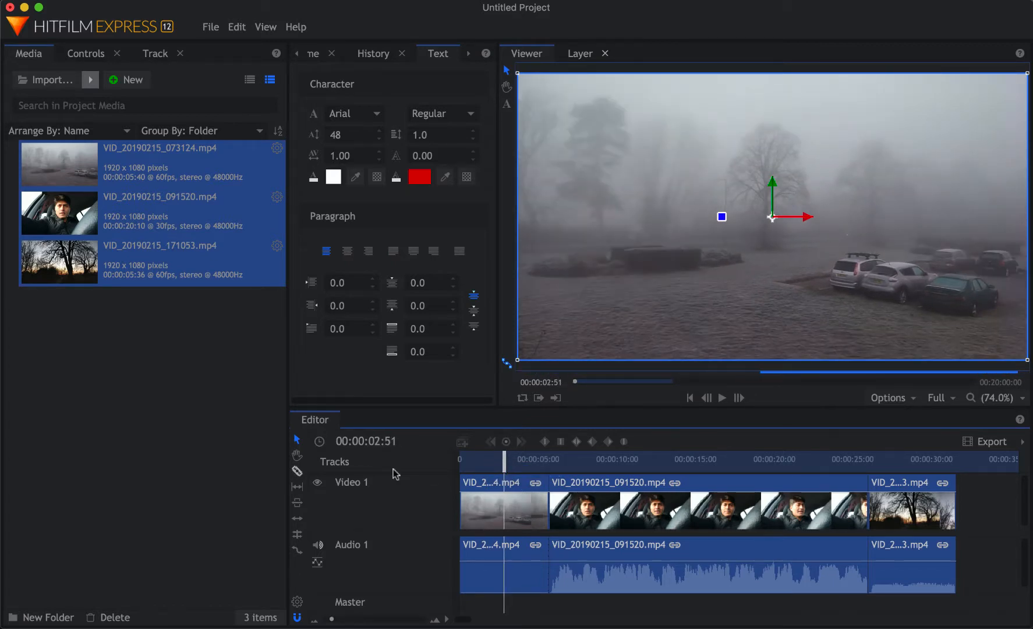
left_click(297, 471)
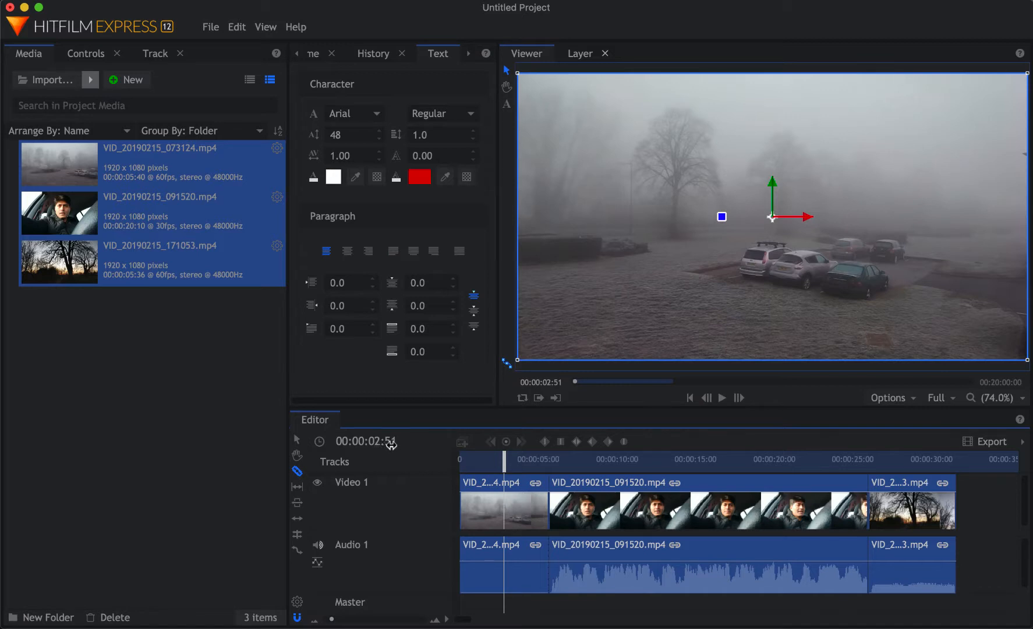
left_click(505, 487)
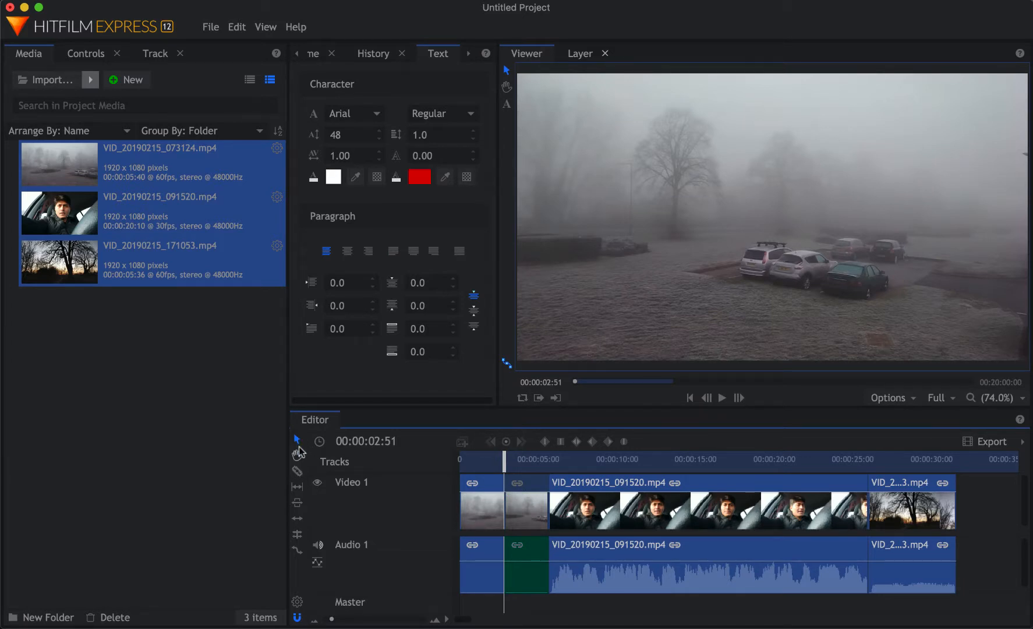
left_click(528, 484)
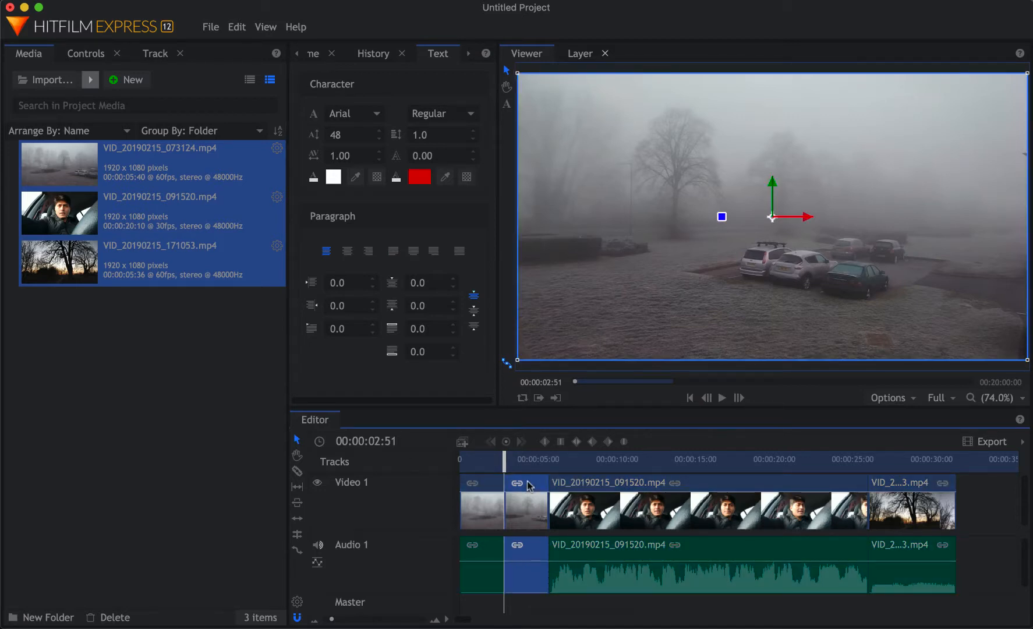
key("Delete")
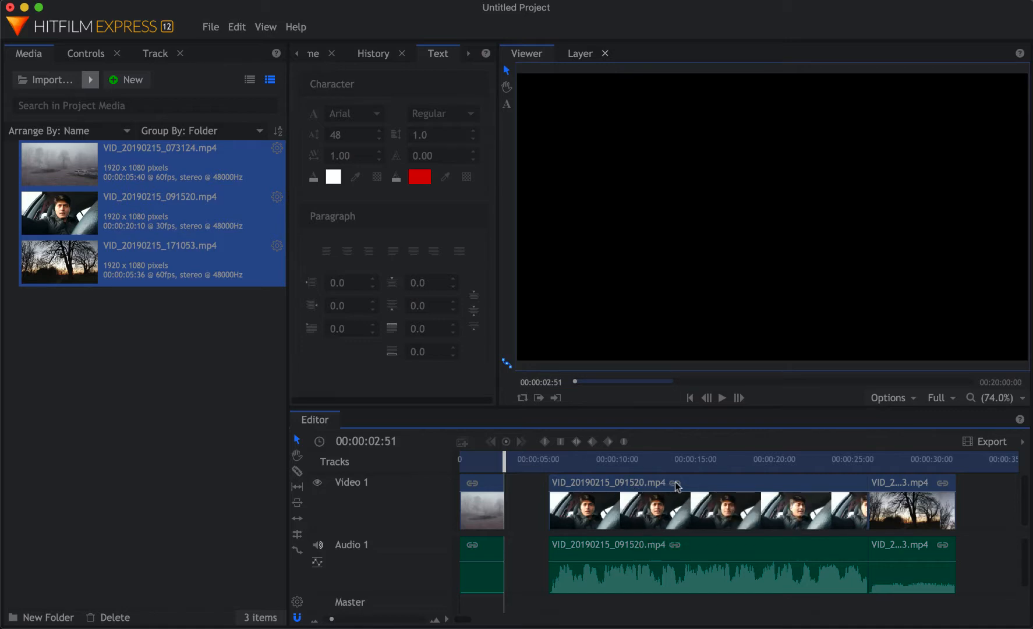
- Move the second and third clips earlier to close the gaps between clips, and set the playhead to 00:00:06:22
left_click_drag(678, 487, 664, 488)
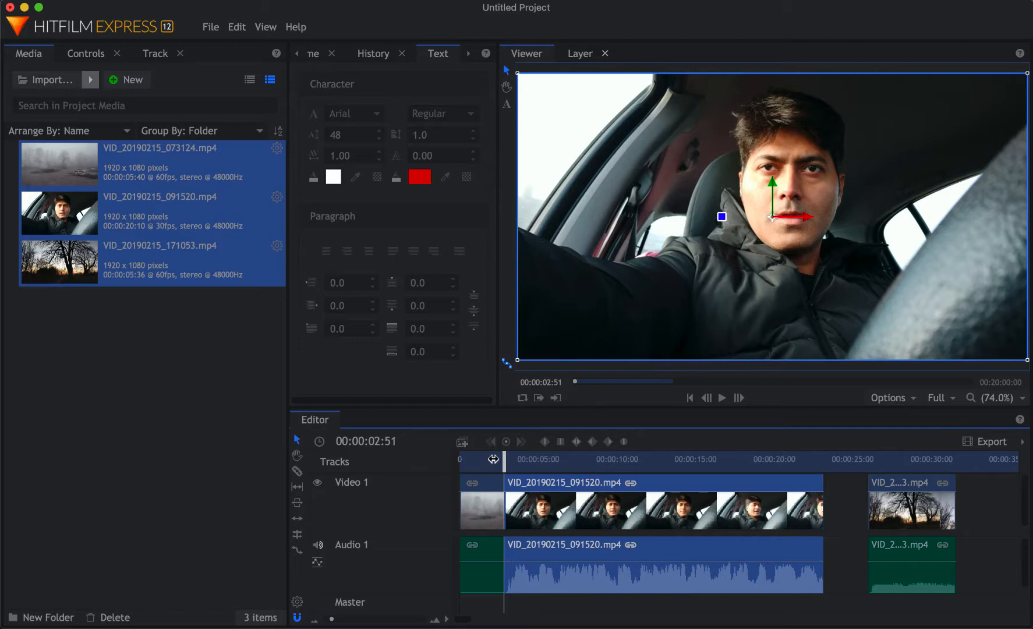
left_click_drag(493, 459, 547, 461)
left_click_drag(925, 484, 877, 485)
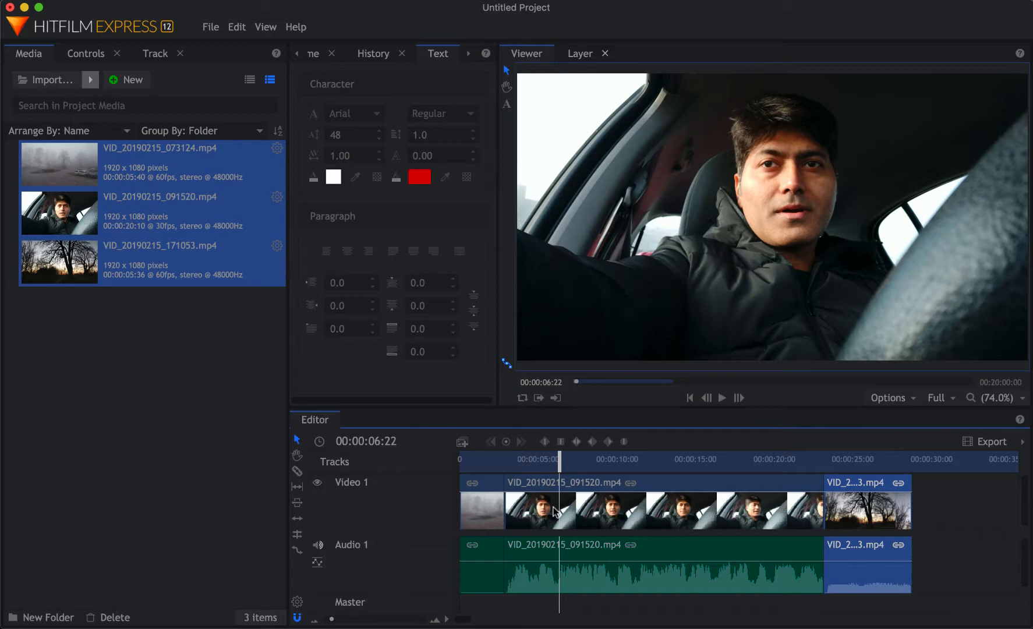
- Ripple-trim the start of VID_20190215_091520.mp4 up to the 00:00:06:22 mark and scrub back over the opening section to check the edit
left_click(297, 521)
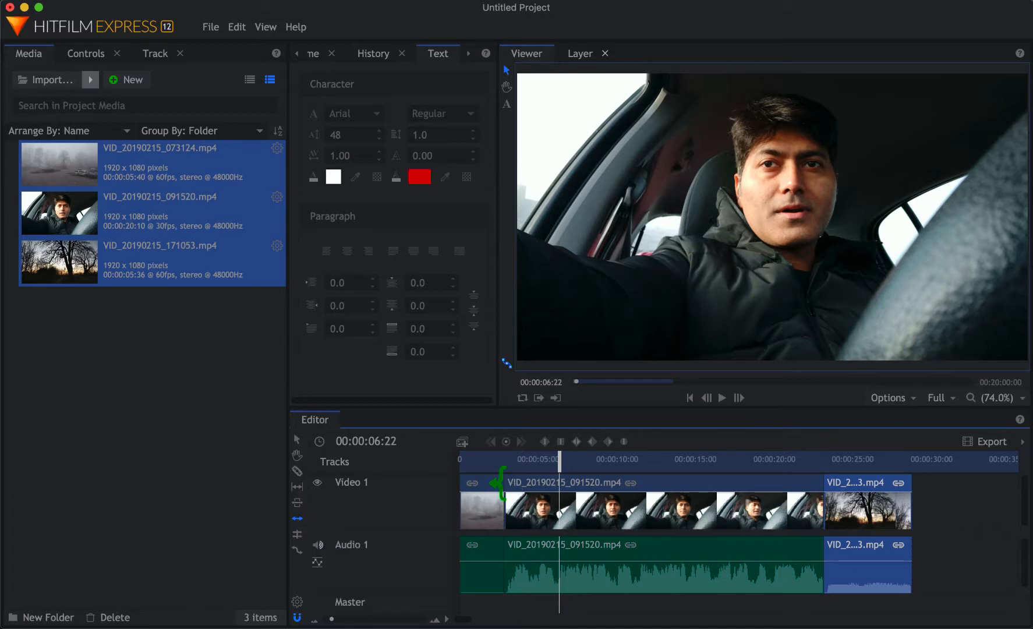
left_click(501, 483)
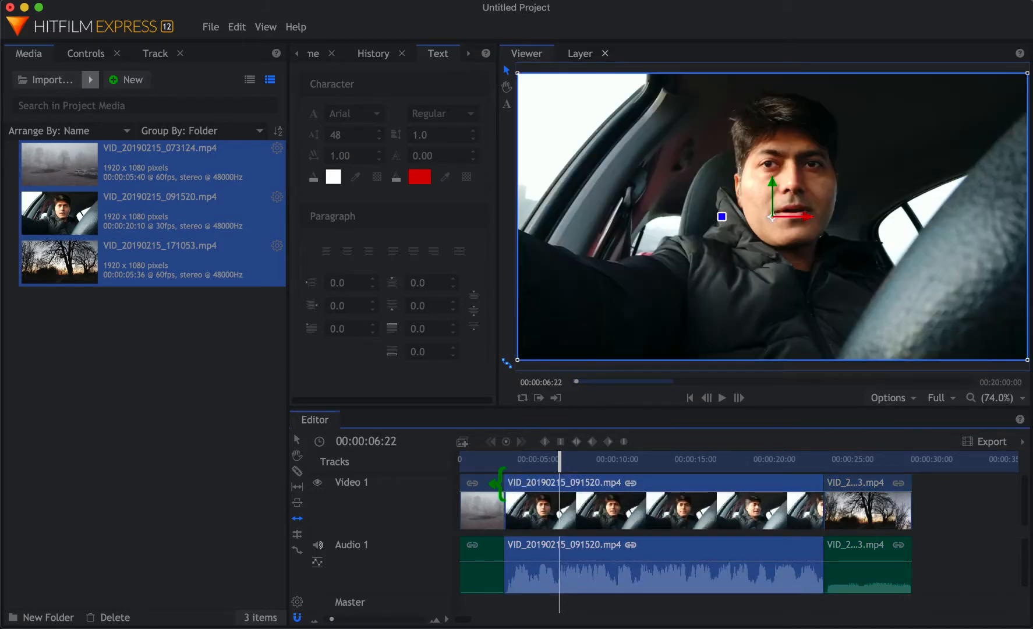
left_click_drag(499, 483, 559, 489)
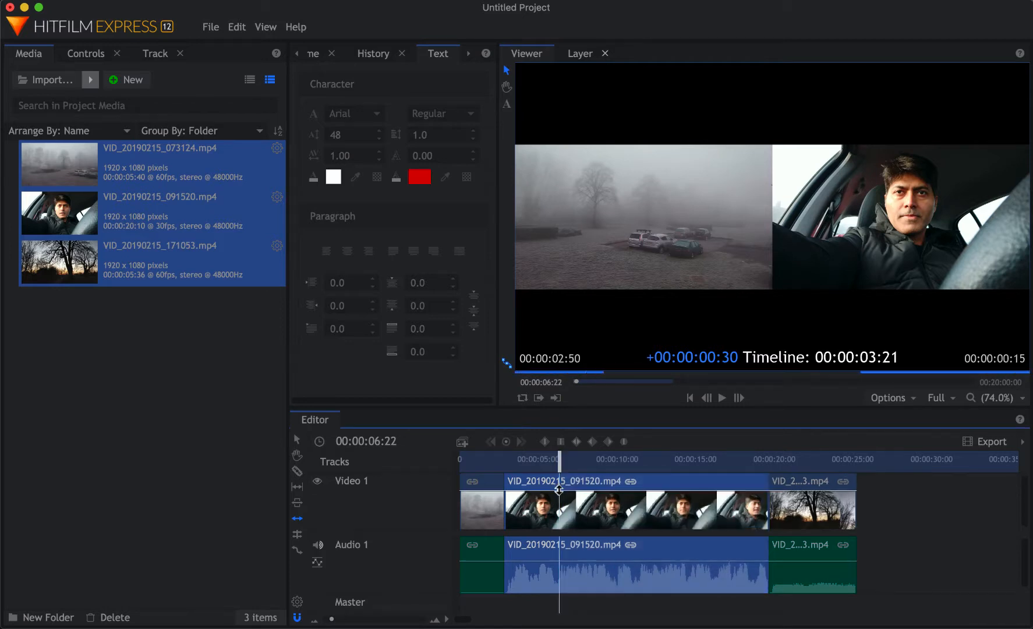
left_click_drag(518, 459, 514, 460)
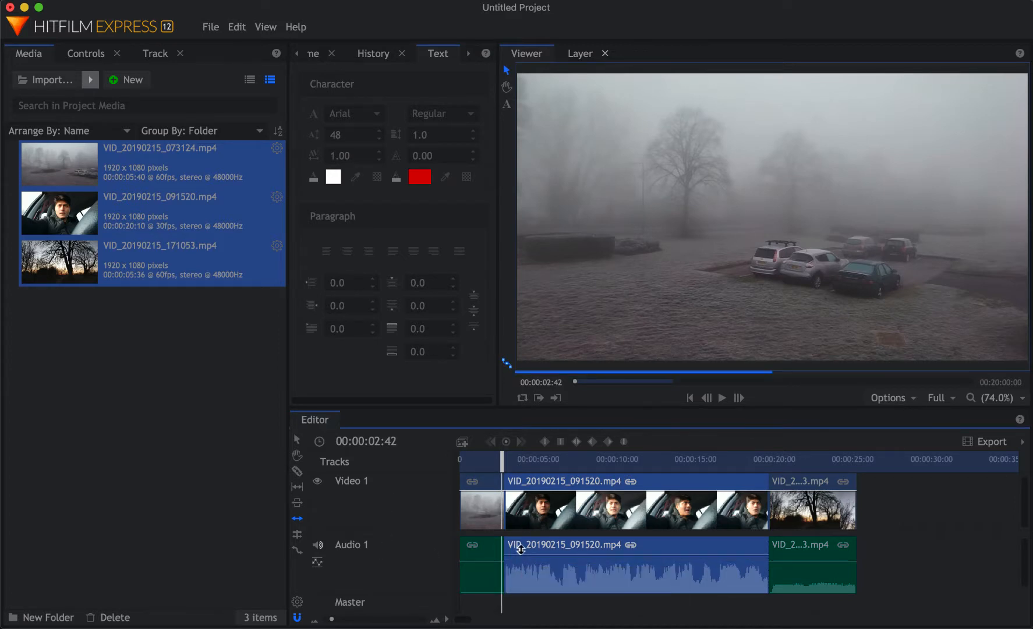
left_click_drag(519, 554, 516, 560)
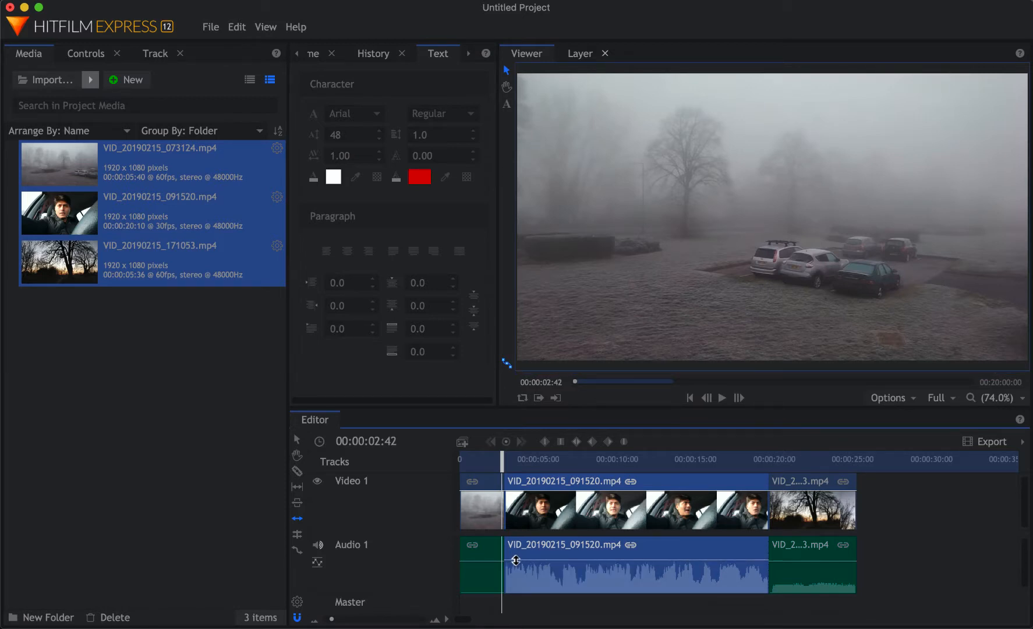
left_click_drag(516, 460, 476, 463)
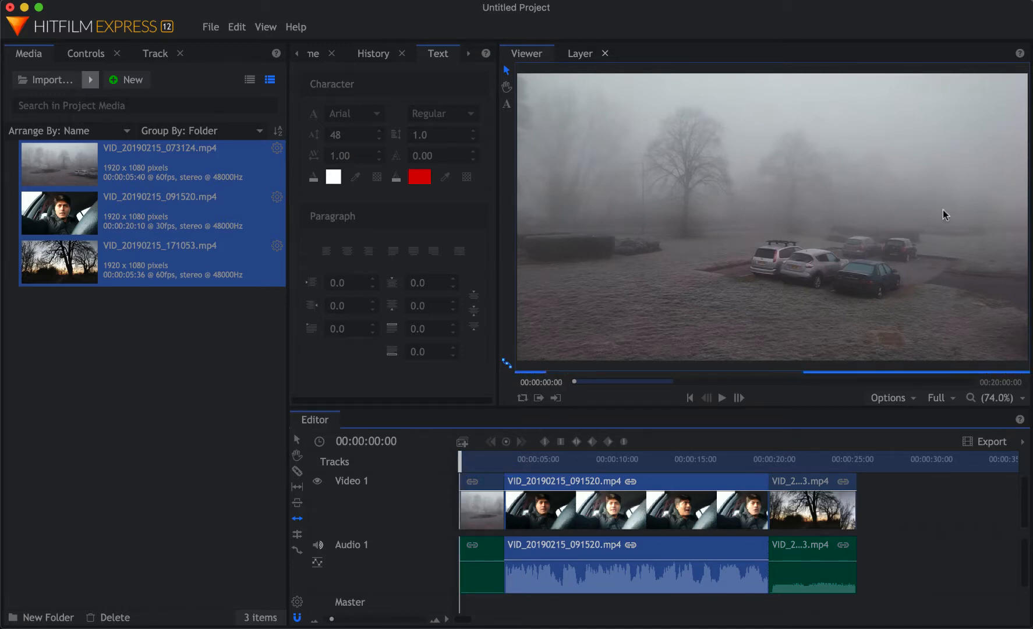
left_click_drag(460, 458, 468, 463)
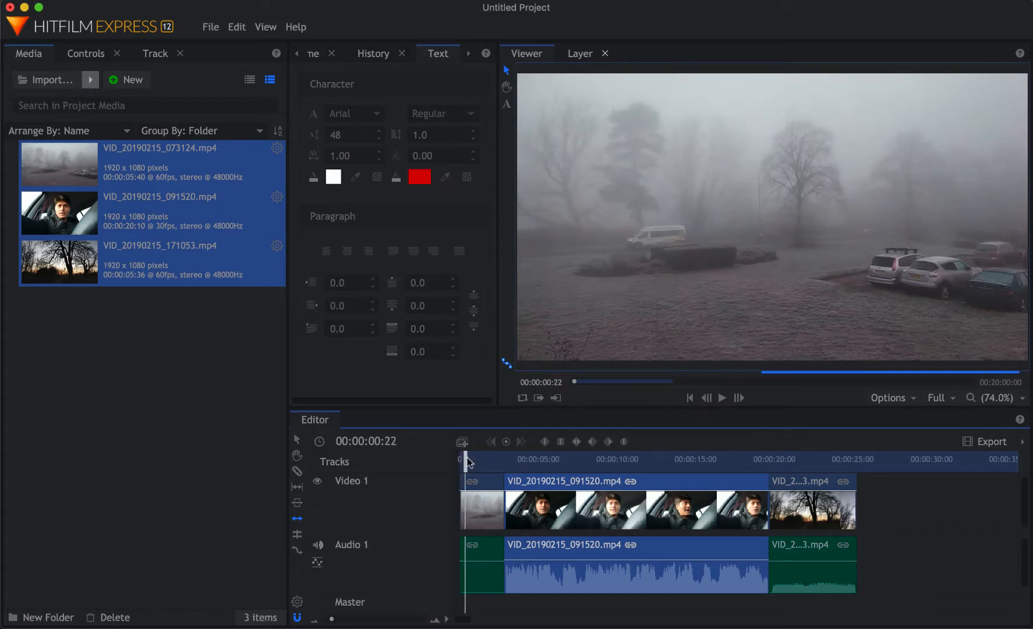
- Add a text box over the foggy opening clip at 00:00:00:22 reading "This is a foggy day" and centre-align it
left_click(506, 107)
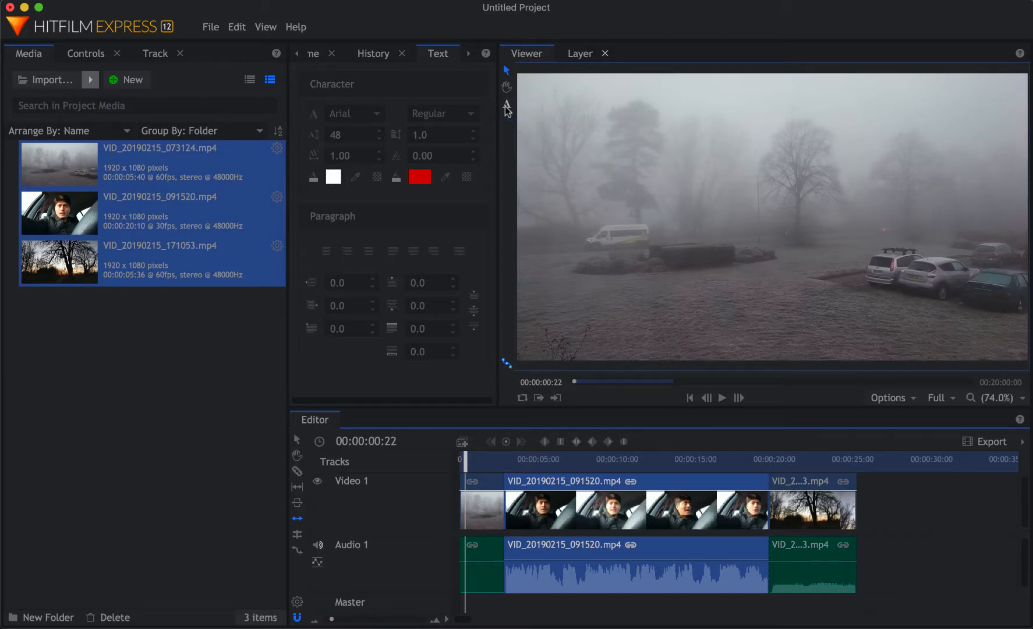
left_click_drag(633, 164, 917, 265)
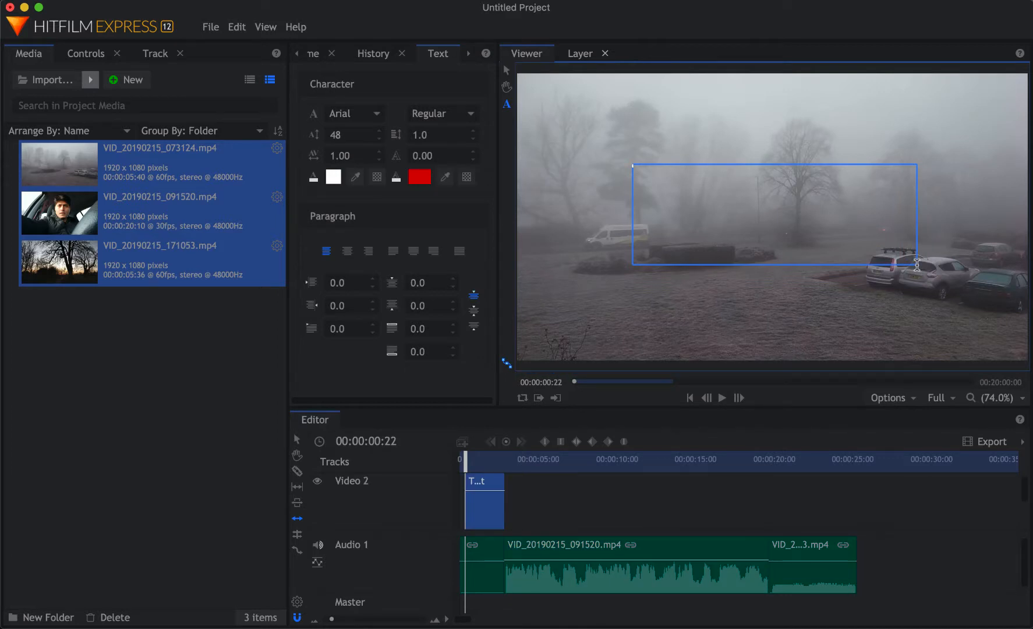
type("This is a foggy day")
key("super+a")
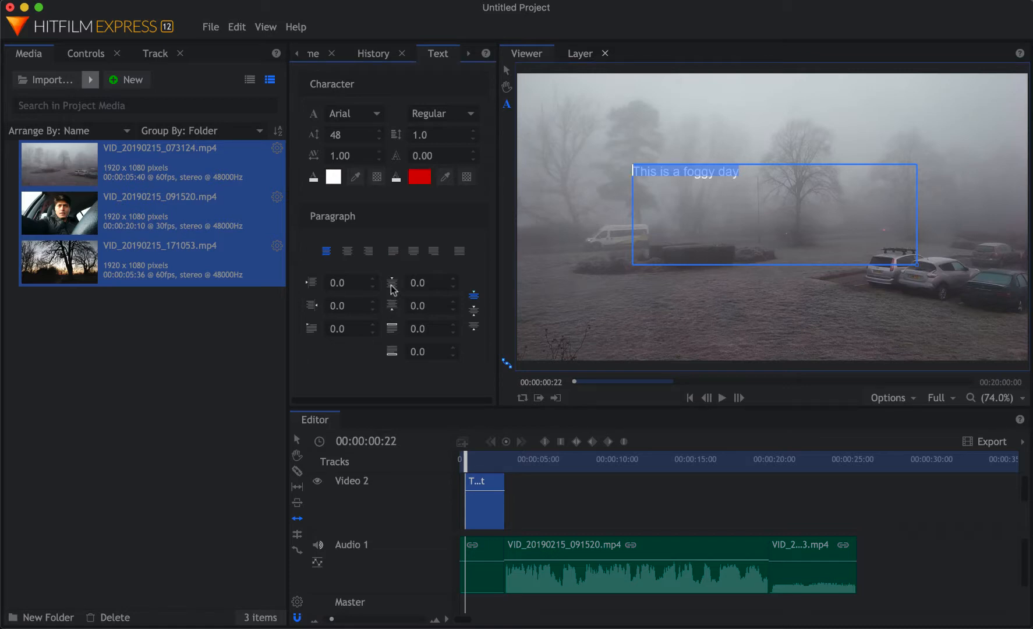
left_click(347, 251)
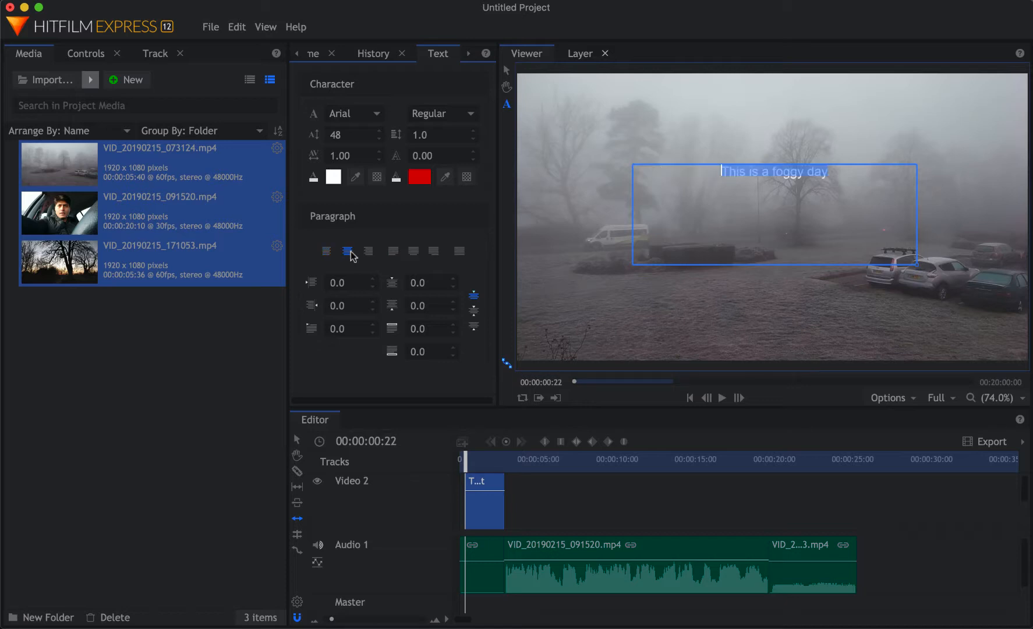
- Set the "This is a foggy day" title to size 132 in the Impact font
double_click(360, 134)
type("99")
key("Return")
scroll(359, 134, "up", 20)
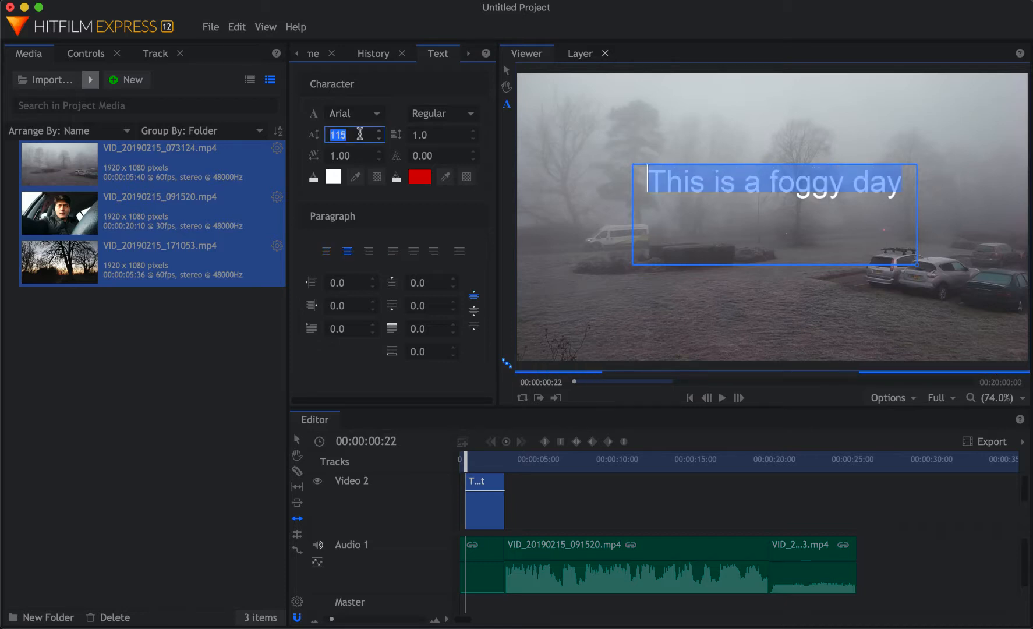
scroll(360, 134, "up", 1)
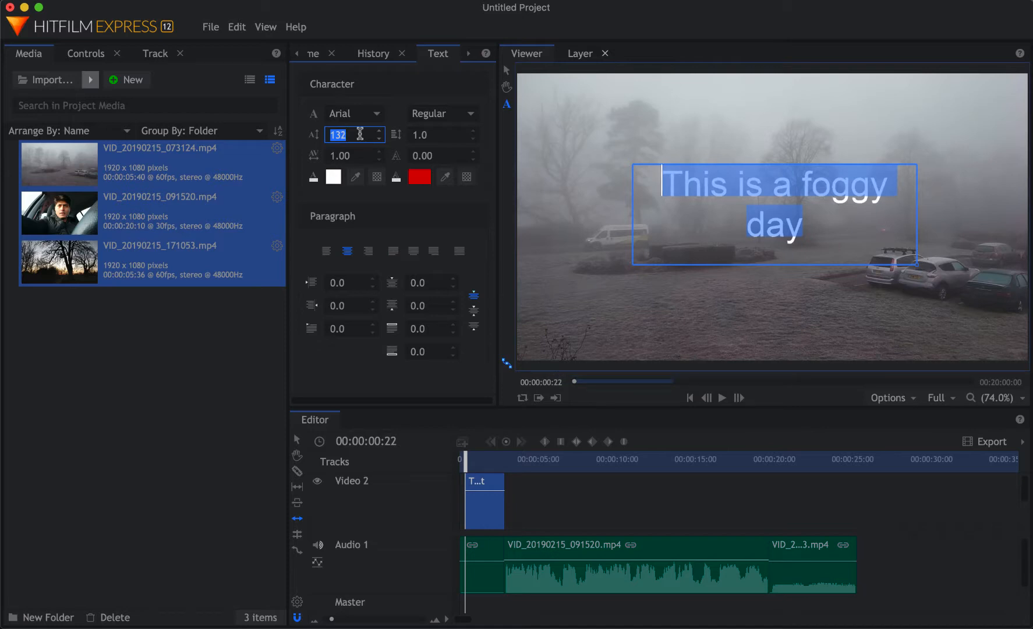
left_click(375, 115)
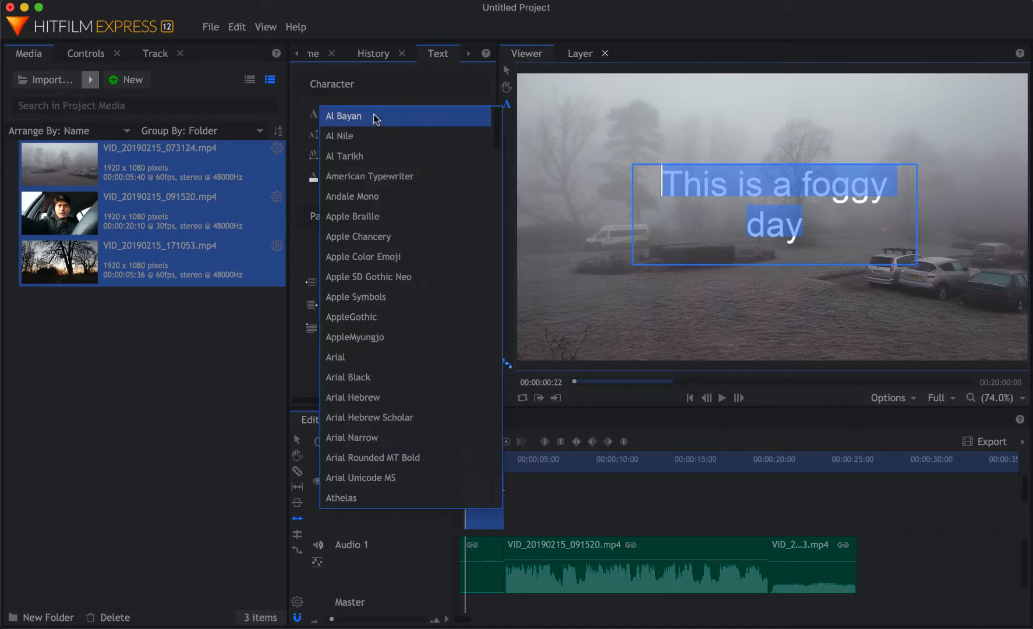
type("im")
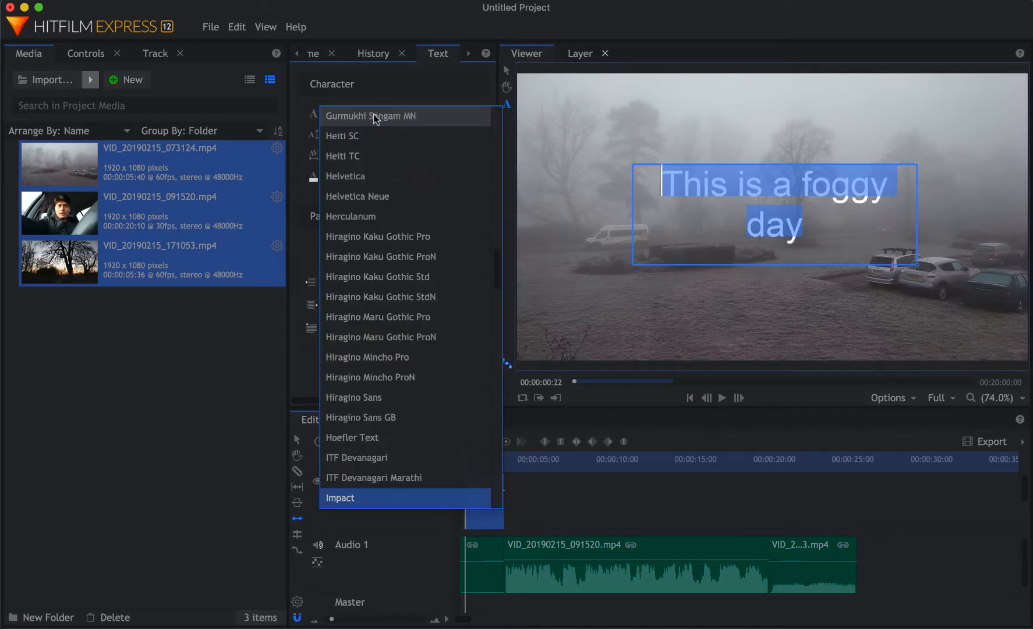
left_click(336, 503)
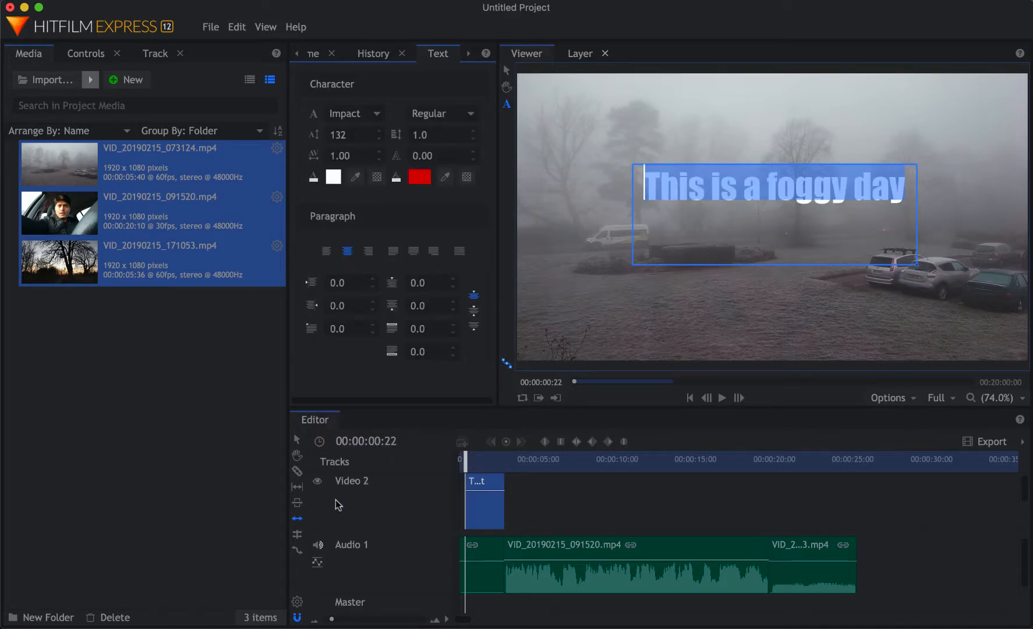
- Scrub over the opening title to preview it and move its clip on Video 2 to the start of the timeline
left_click_drag(466, 460, 494, 462)
left_click(520, 488)
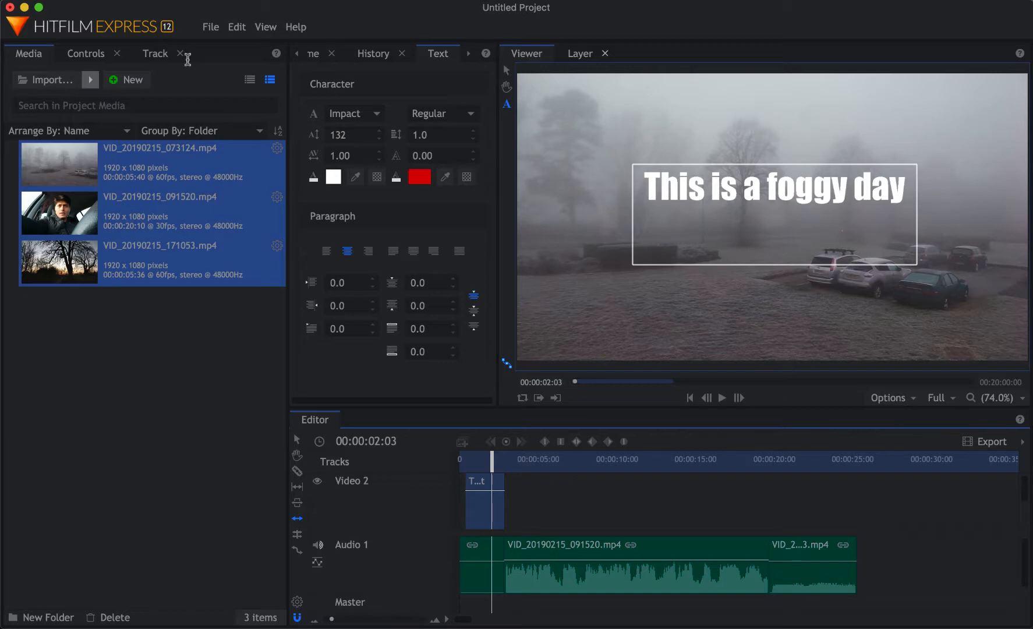
left_click_drag(491, 460, 463, 461)
mouse_move(468, 466)
left_mouse_down()
mouse_move(797, 500)
mouse_move(460, 461)
left_mouse_up()
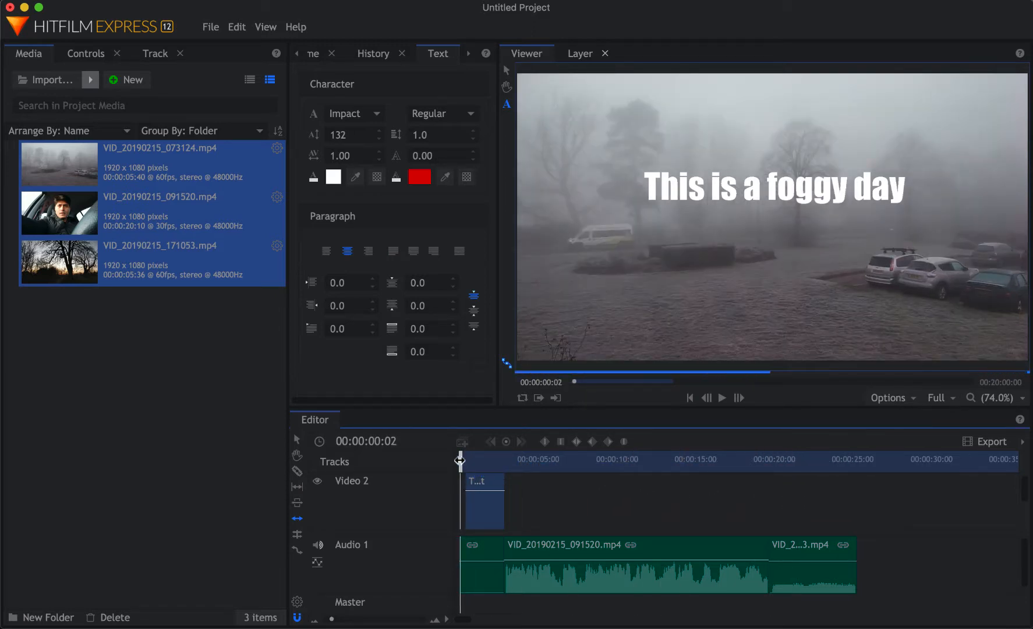
mouse_move(485, 485)
left_mouse_down()
mouse_move(545, 487)
mouse_move(494, 488)
left_mouse_up()
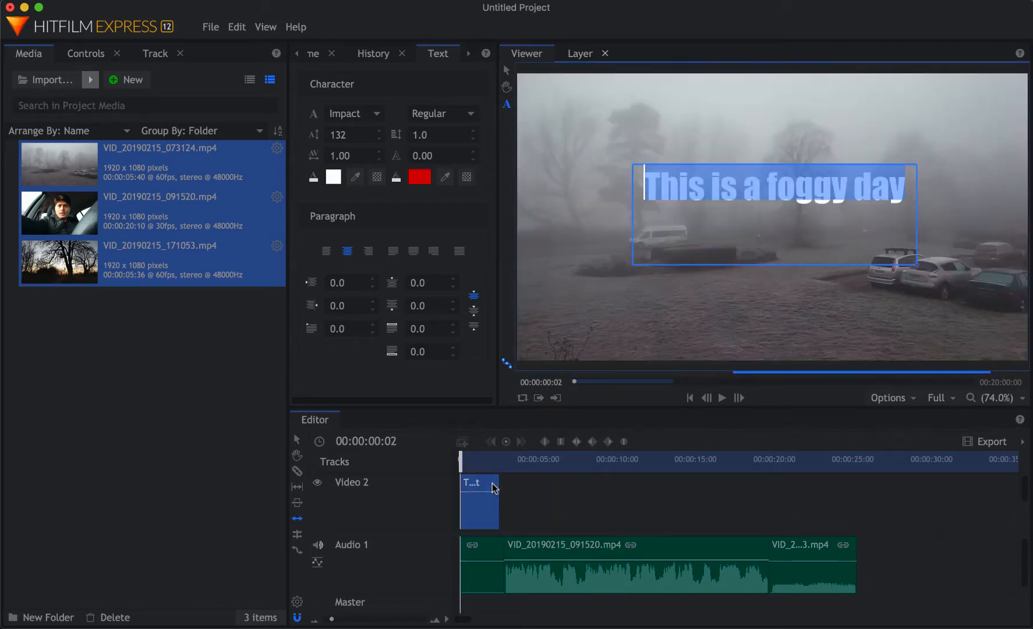
- Add a centre-aligned text box reading "Thank you" over the closing tree clip at 00:00:24:29
left_click_drag(795, 464, 842, 470)
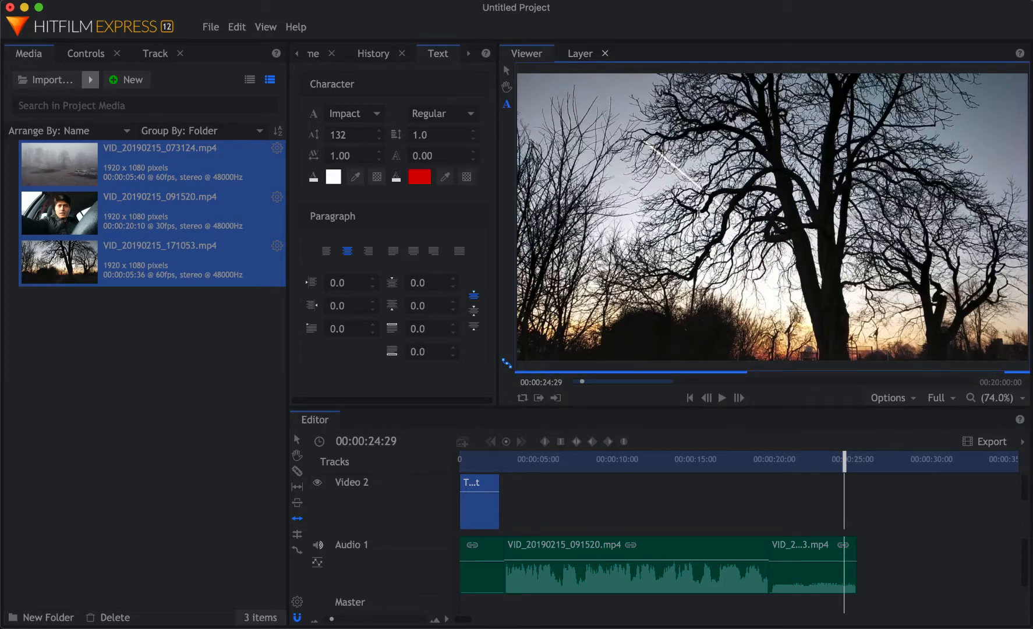
left_click_drag(672, 171, 900, 288)
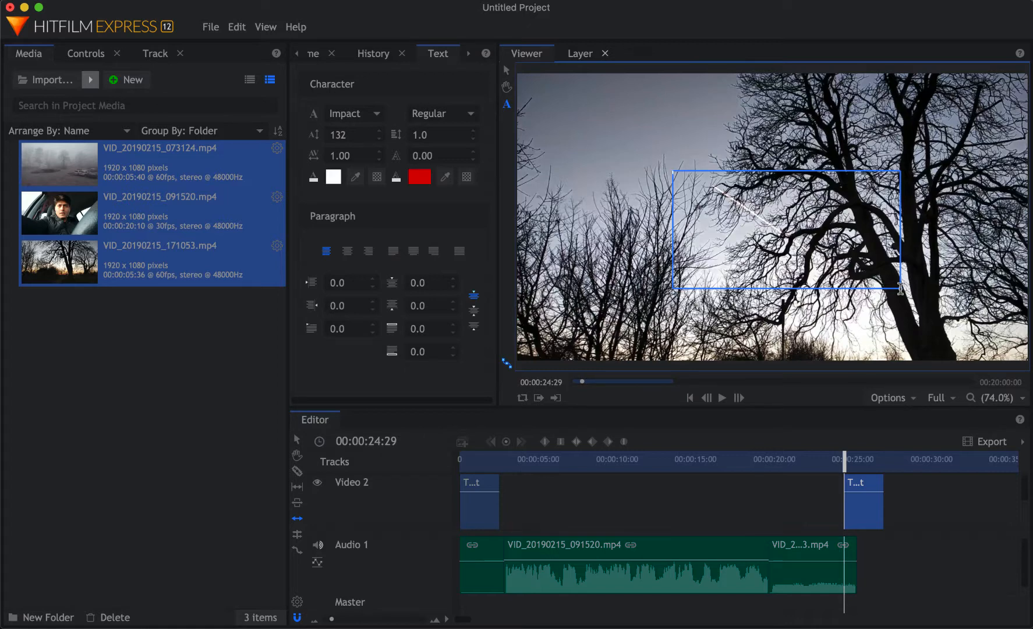
type("Thank you")
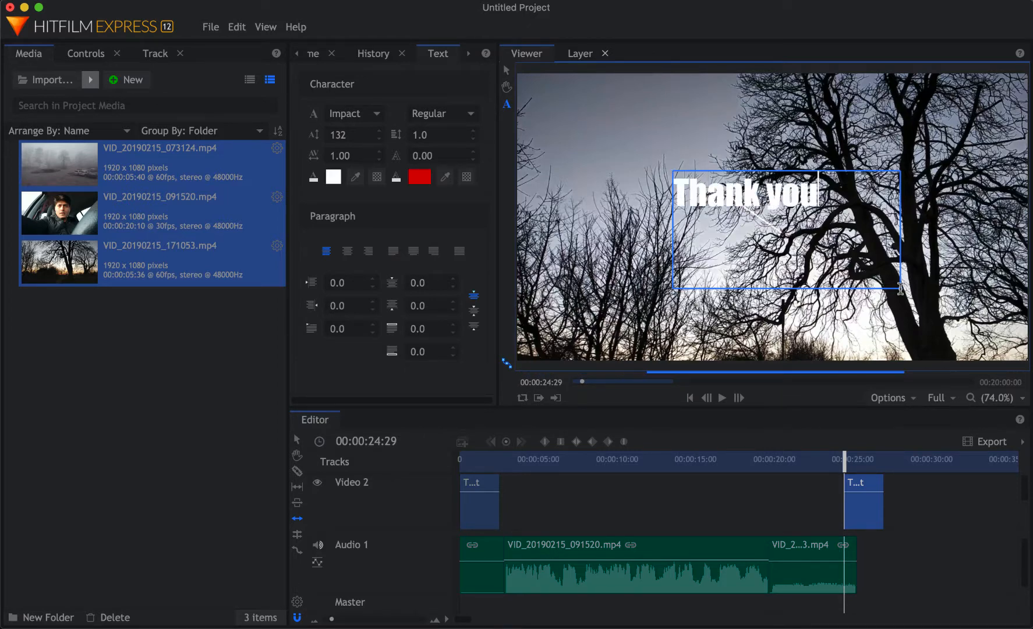
key("super+a")
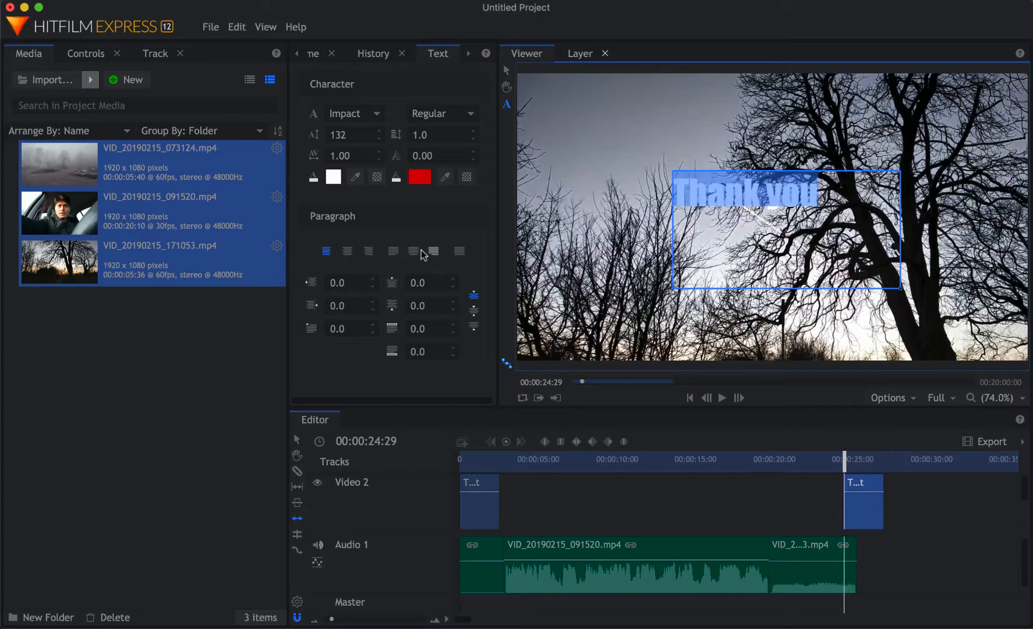
left_click(348, 252)
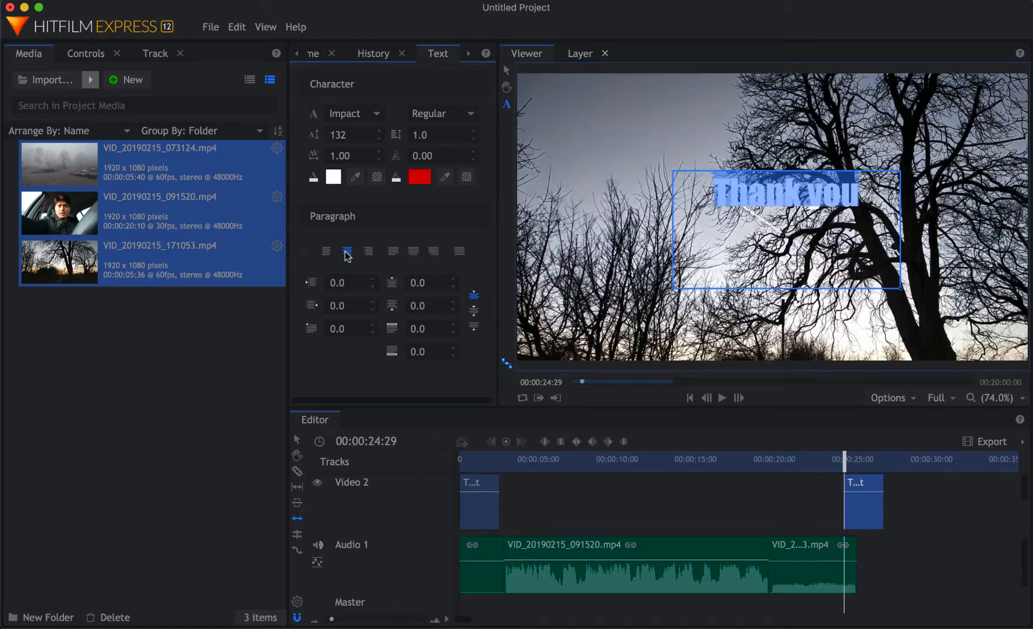
- Enlarge the "Thank you" text to size 167, align its clip with the end of the last video clip, and return the playhead to the start
left_click(363, 133)
scroll(364, 133, "up", 20)
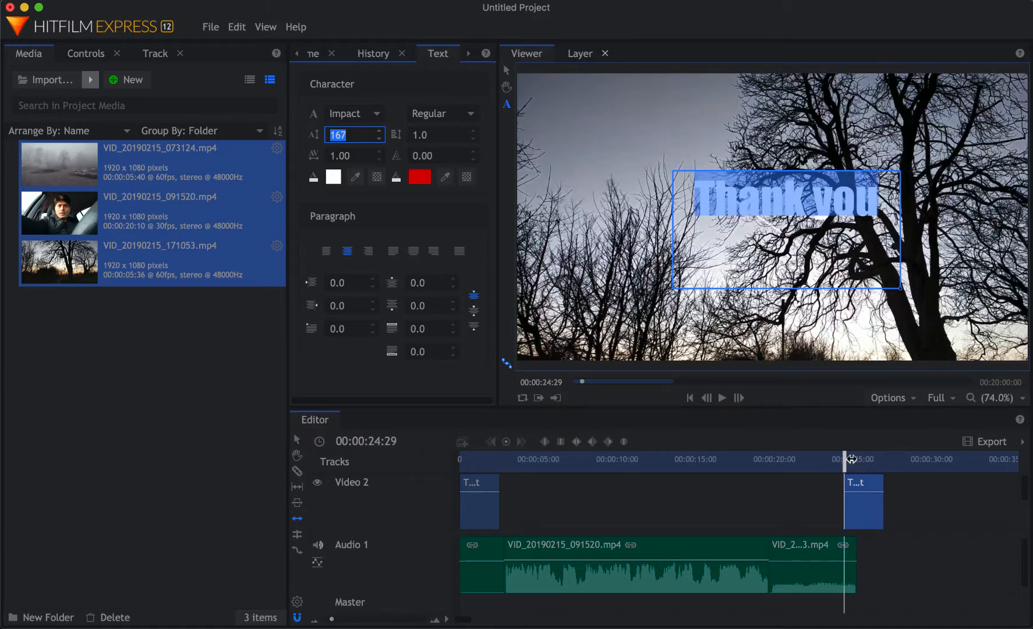
left_click_drag(874, 488, 448, 469)
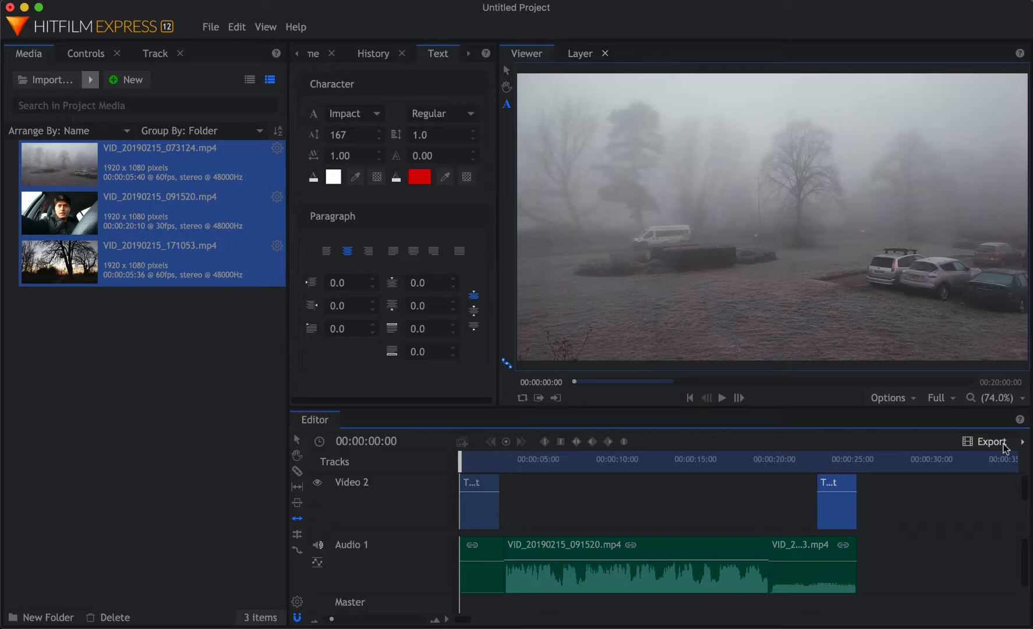
- Move the playhead to the end of the edit and step frame by frame to the last visible frame at 00:00:25:15
left_click(996, 447)
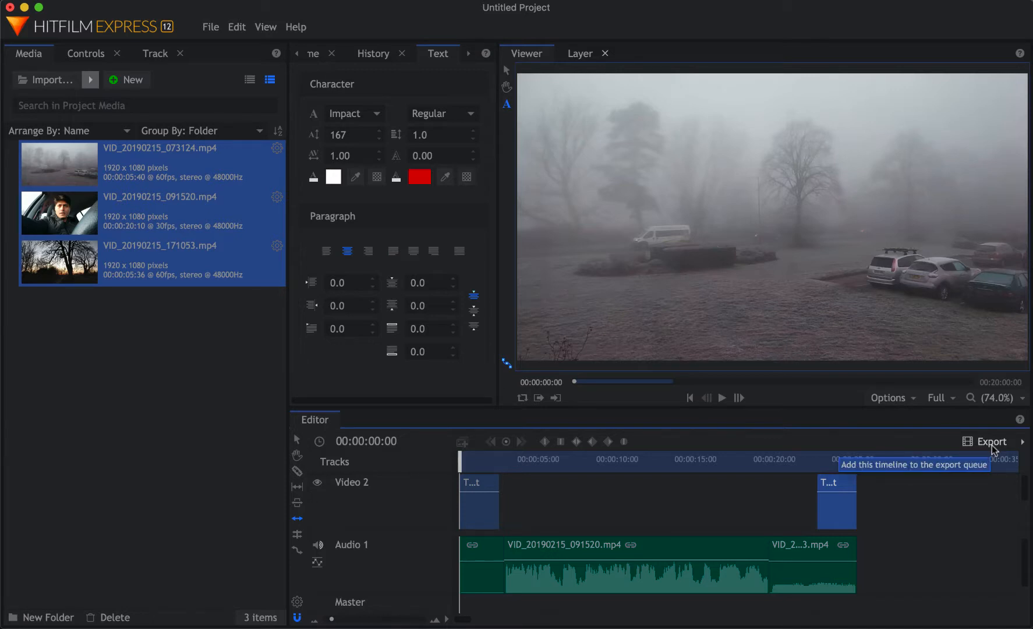
left_click_drag(461, 462, 859, 471)
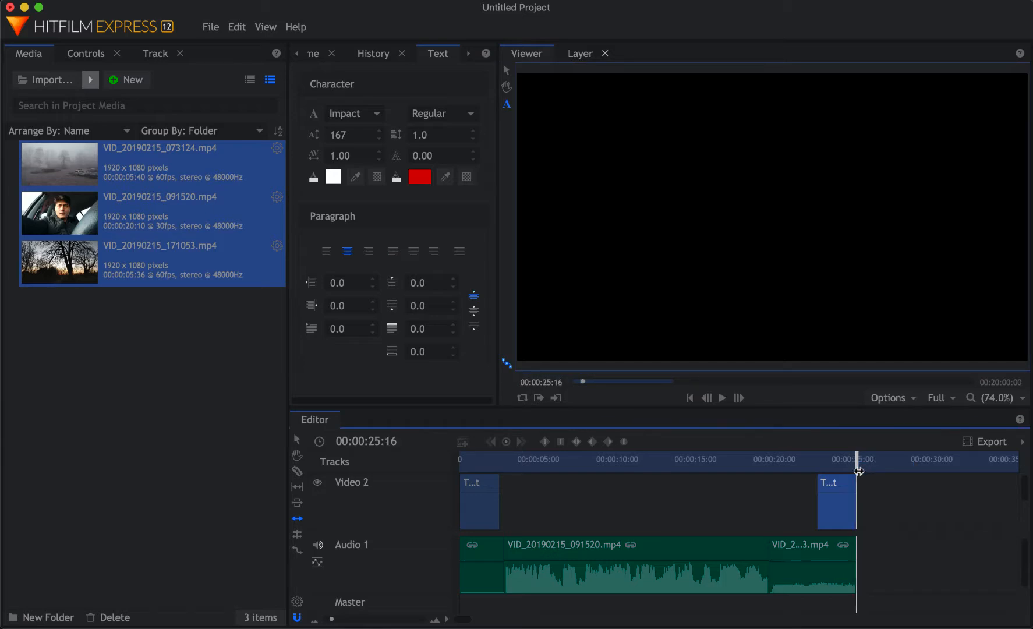
key("Left")
key("Left")
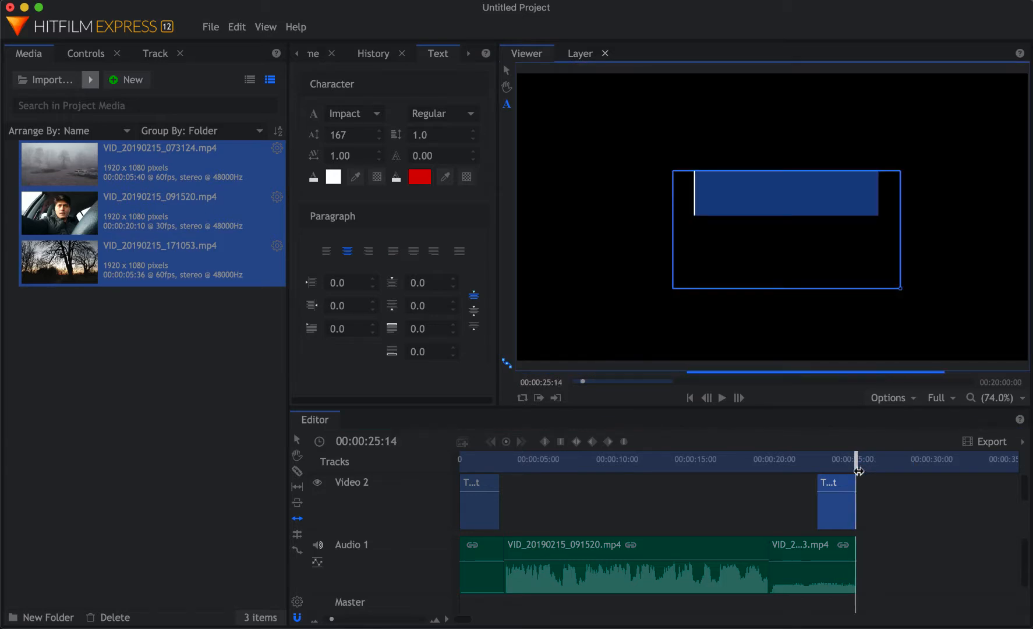
key("Left")
key("Left")
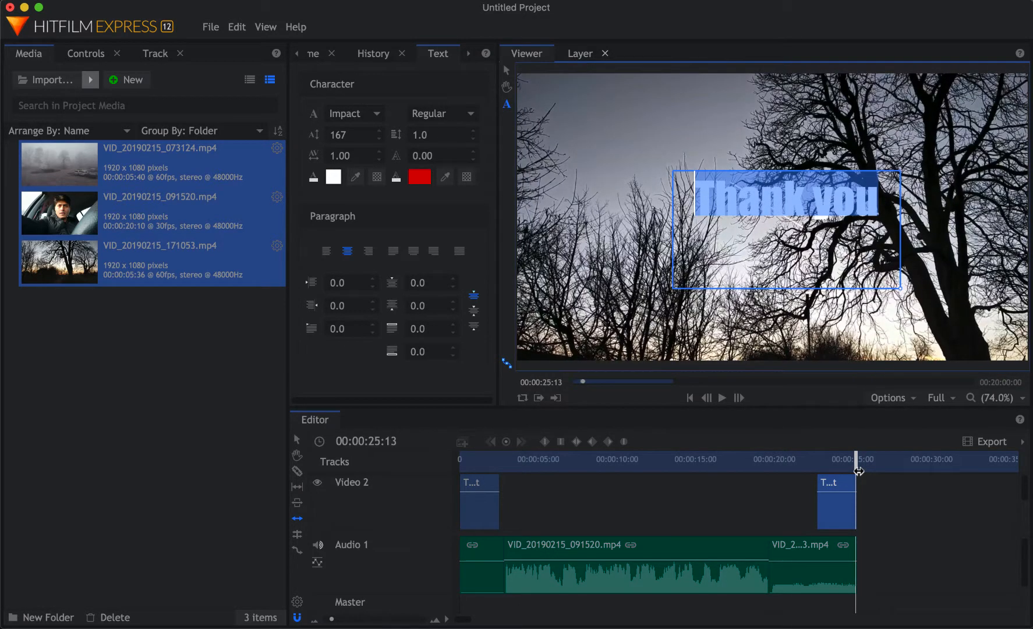
key("Right")
key("Right")
key("Right")
key("Right")
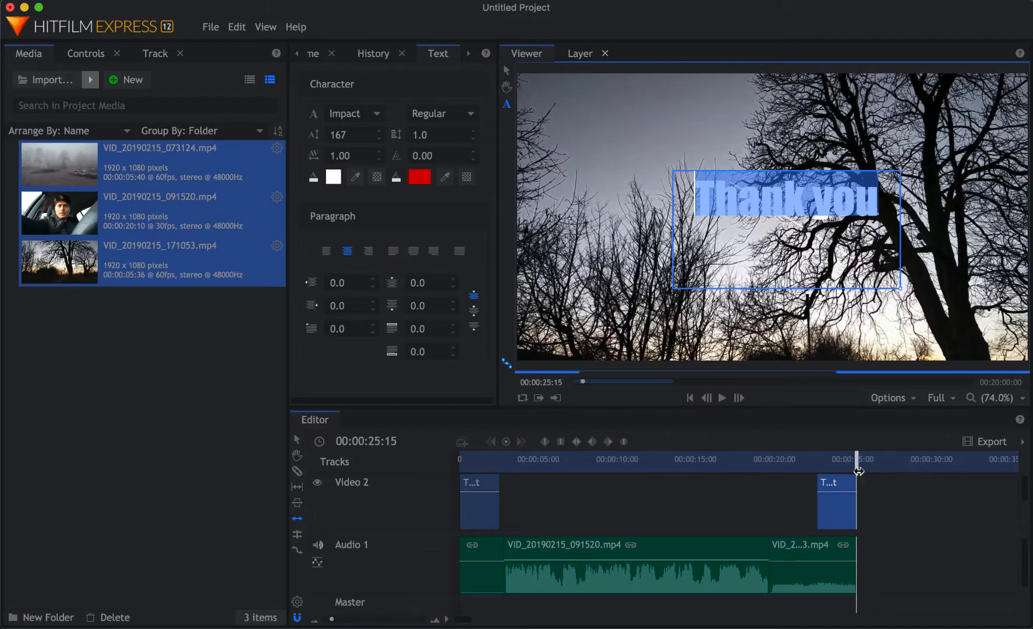
key("Right")
key("Left")
key("Left")
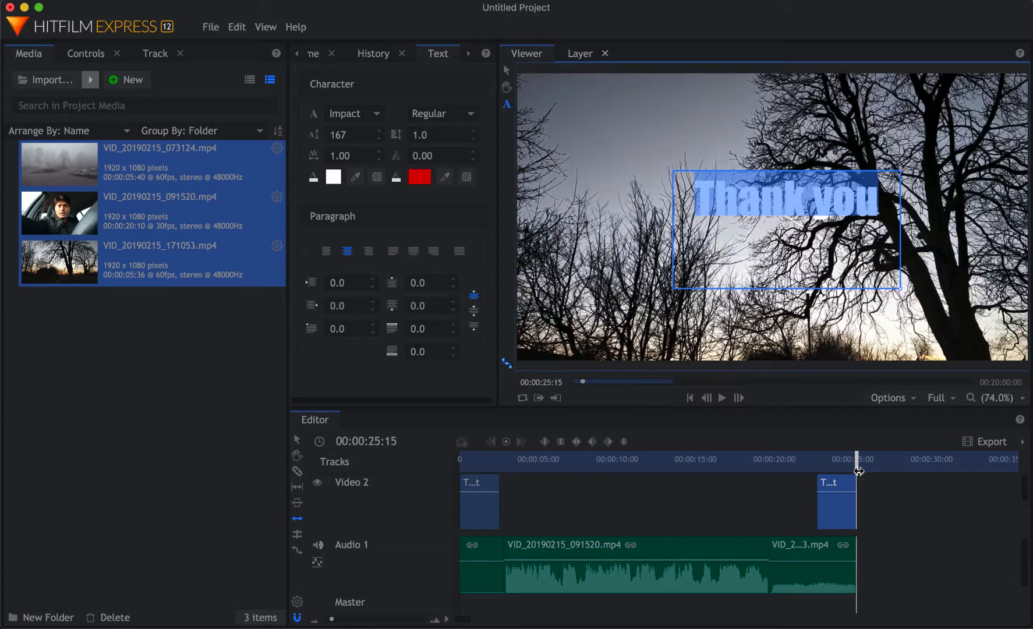
- Set the out point at the end of the clips and restore the closing title's overwritten text to "Thank you"
type("0")
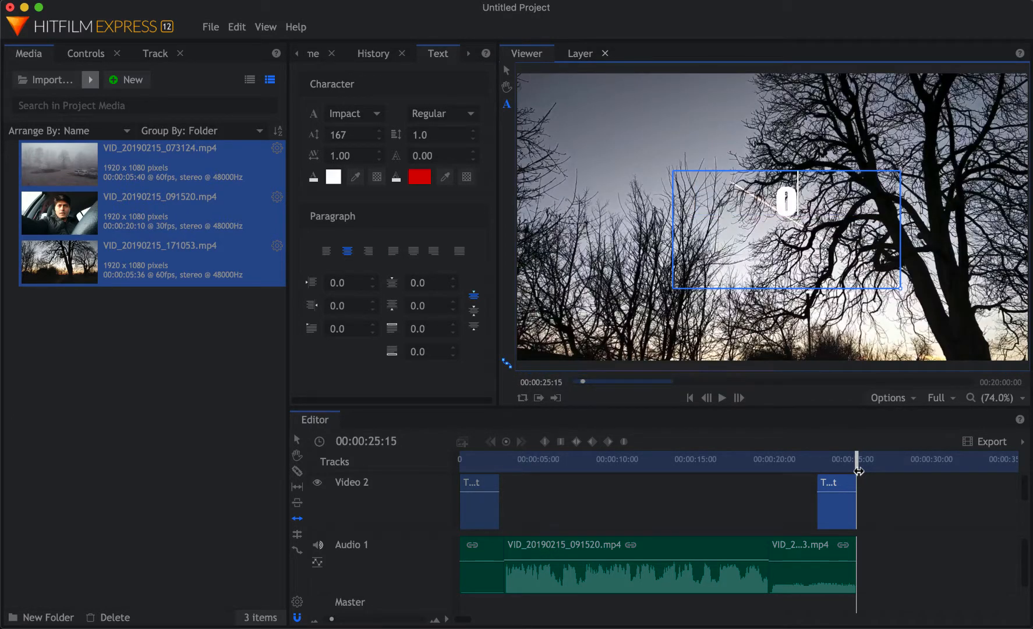
key("BackSpace")
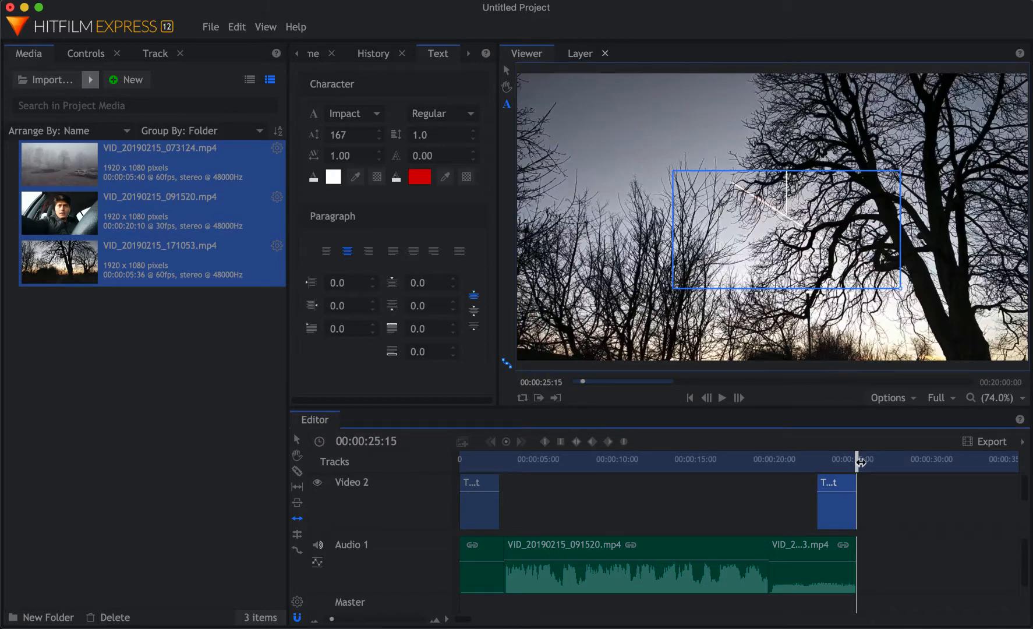
mouse_move(854, 462)
left_mouse_down()
mouse_move(823, 463)
mouse_move(856, 463)
mouse_move(845, 462)
left_mouse_up()
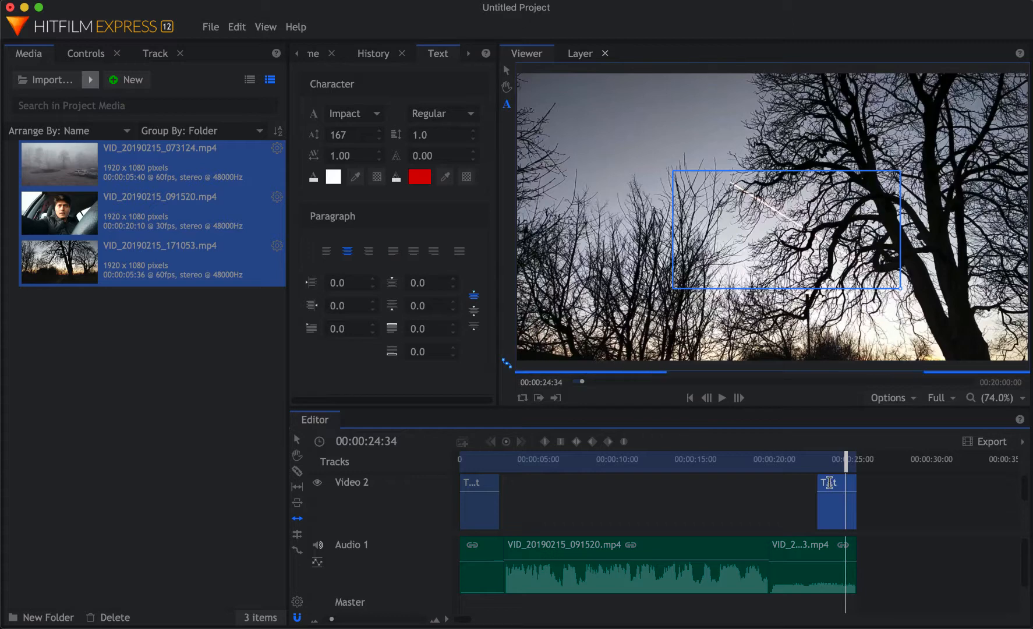
key("h")
key("r")
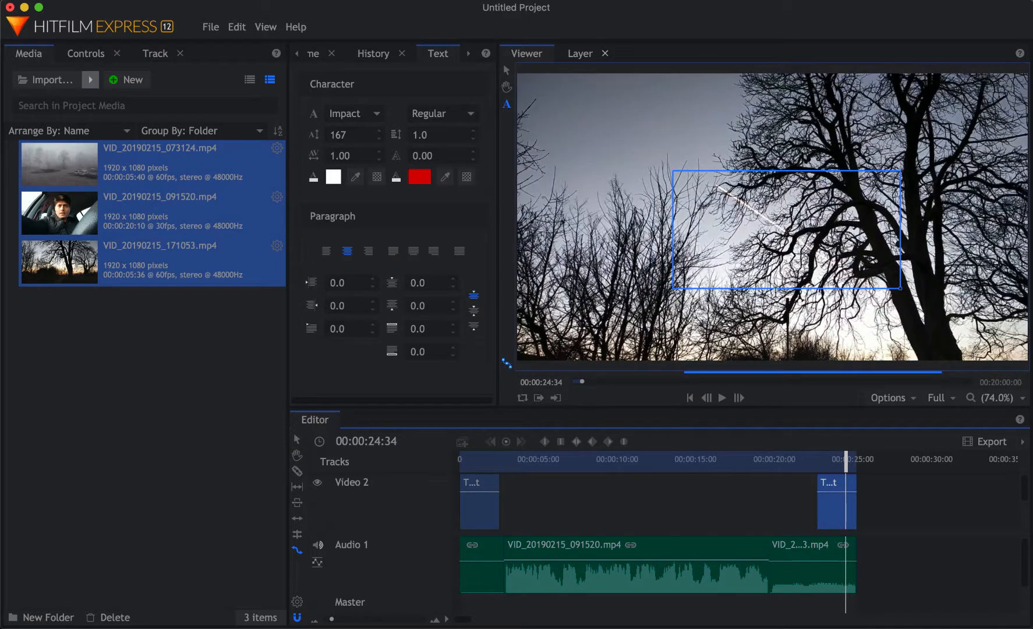
left_click(803, 198)
type("Thanks")
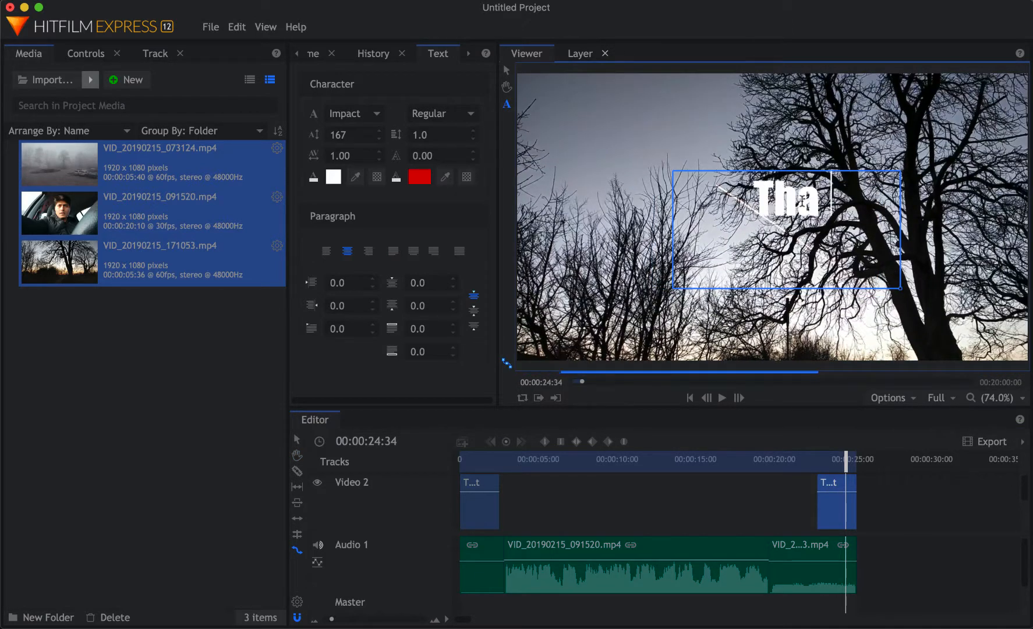
key("BackSpace")
key("BackSpace")
type("k you")
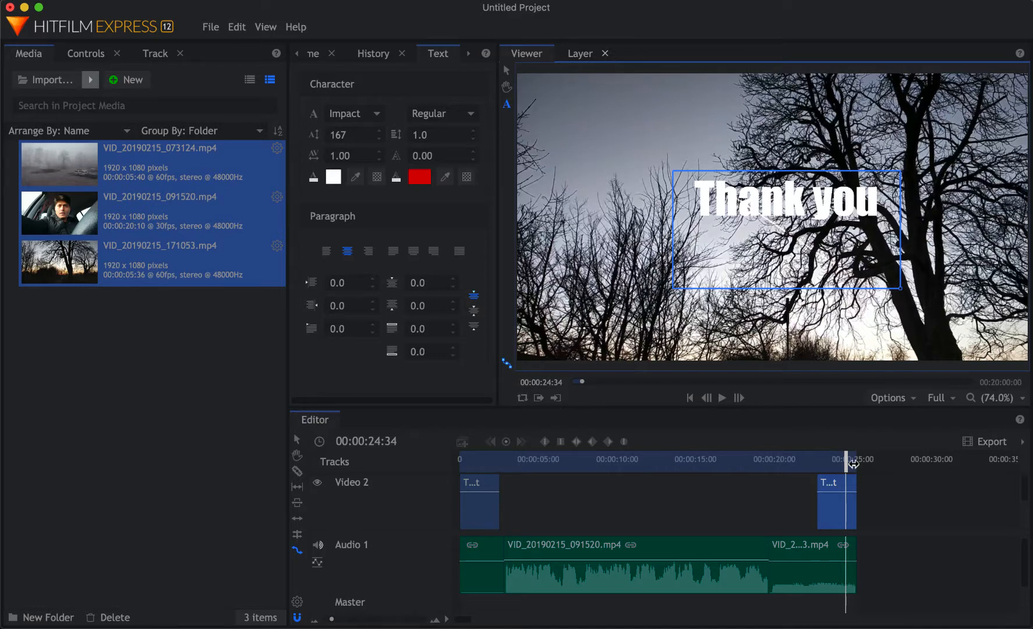
- Try an out point at 00:00:21:14, find the edit's last visible frame, and set the out point there at 00:00:25:15
left_click_drag(819, 461, 793, 459)
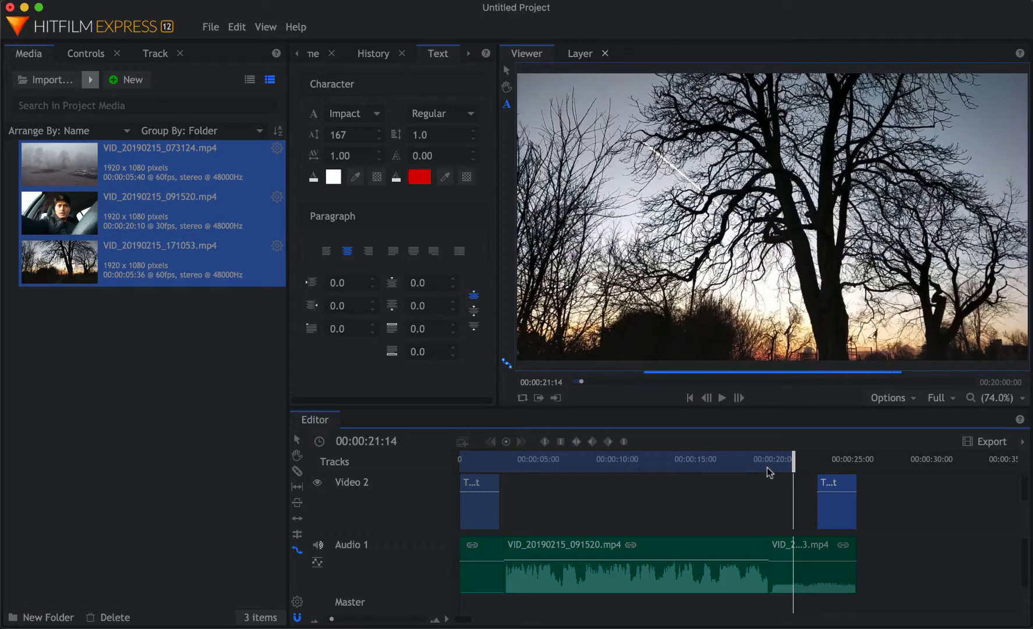
left_click_drag(793, 464, 860, 476)
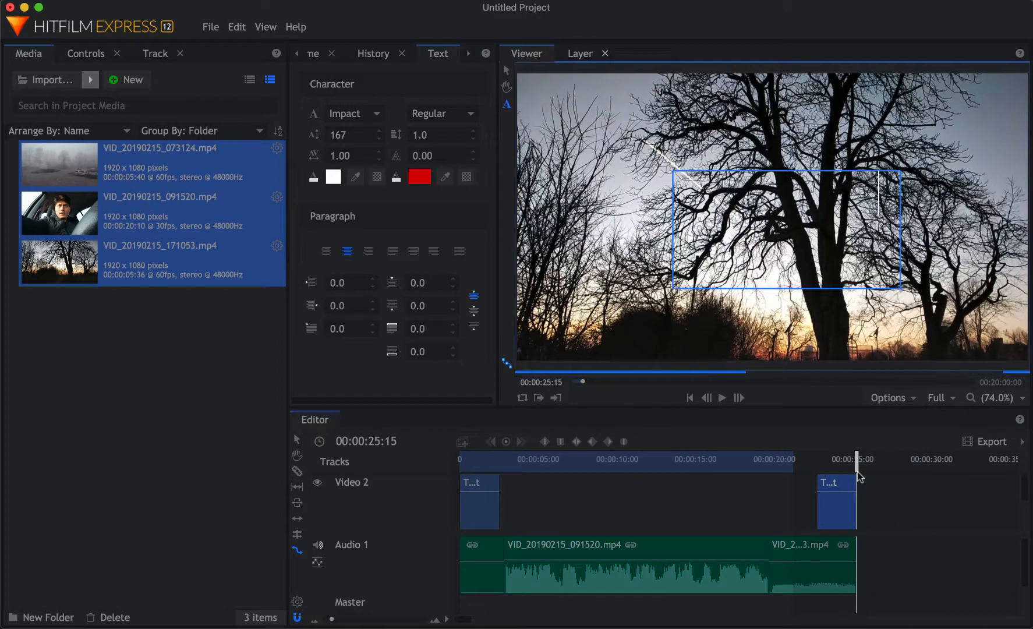
key("Right")
key("Right")
key("Right")
key("Right")
key("Right")
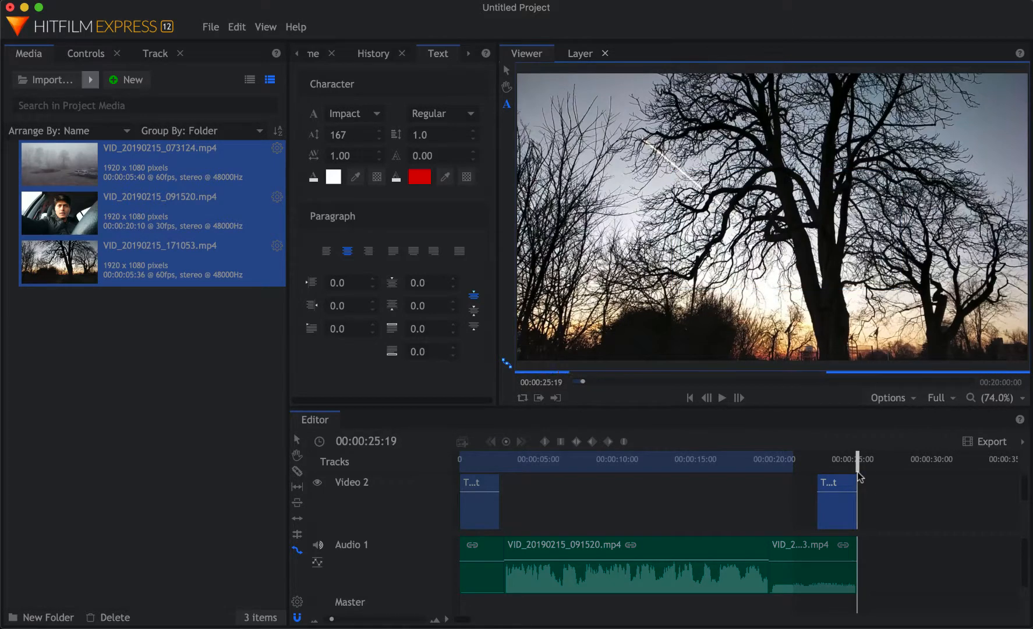
key("Left")
key("Left")
key("Left")
key("Left")
key("Left")
key("Left")
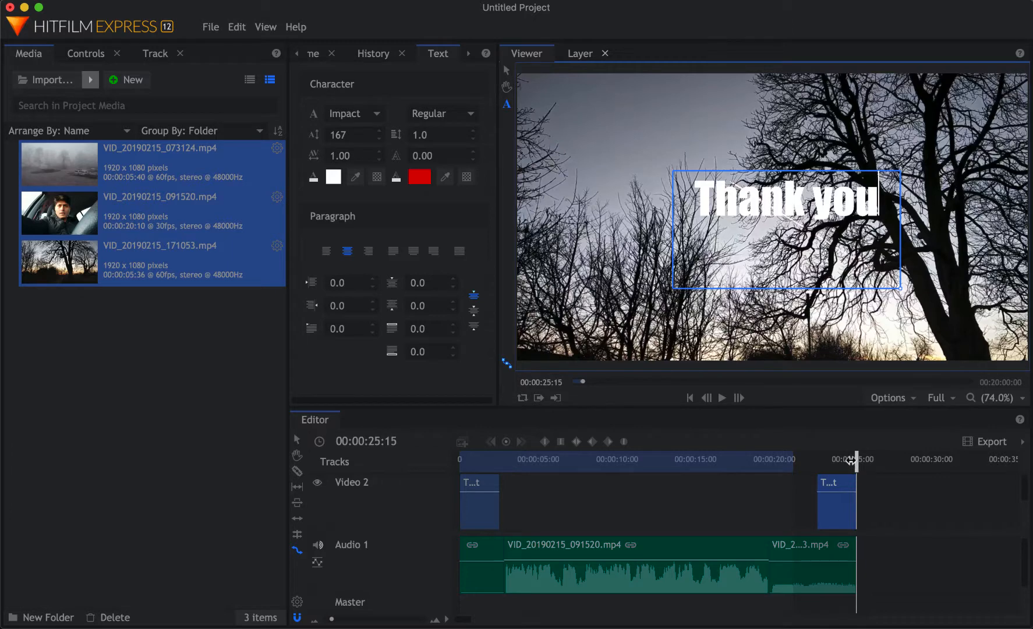
left_click(856, 460)
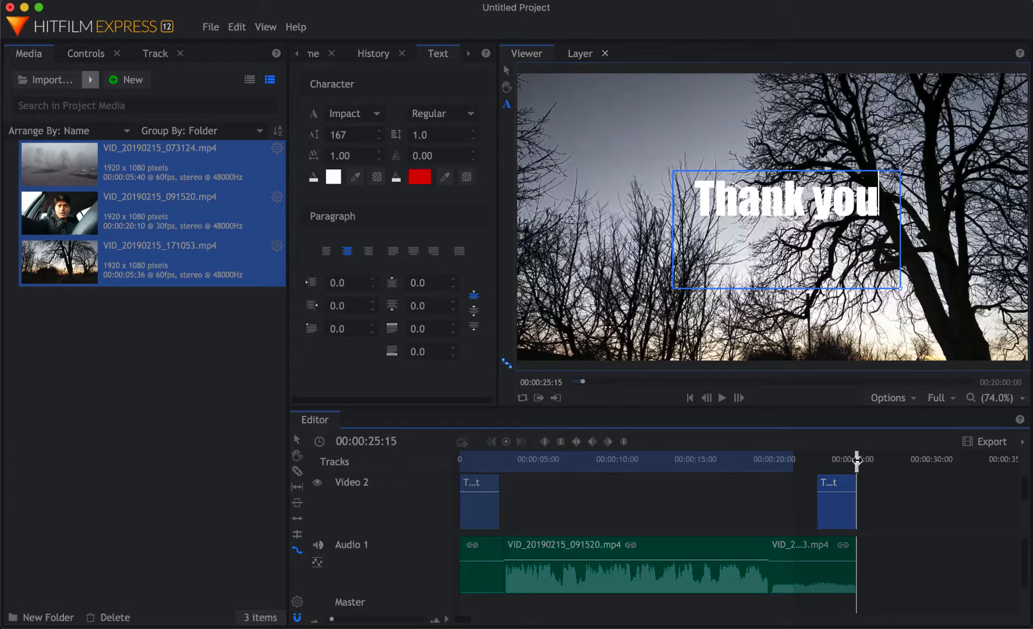
- Add the timeline's In-Out Area to the export queue, open the export screen and find the new Editor task in the queue
left_click(1023, 443)
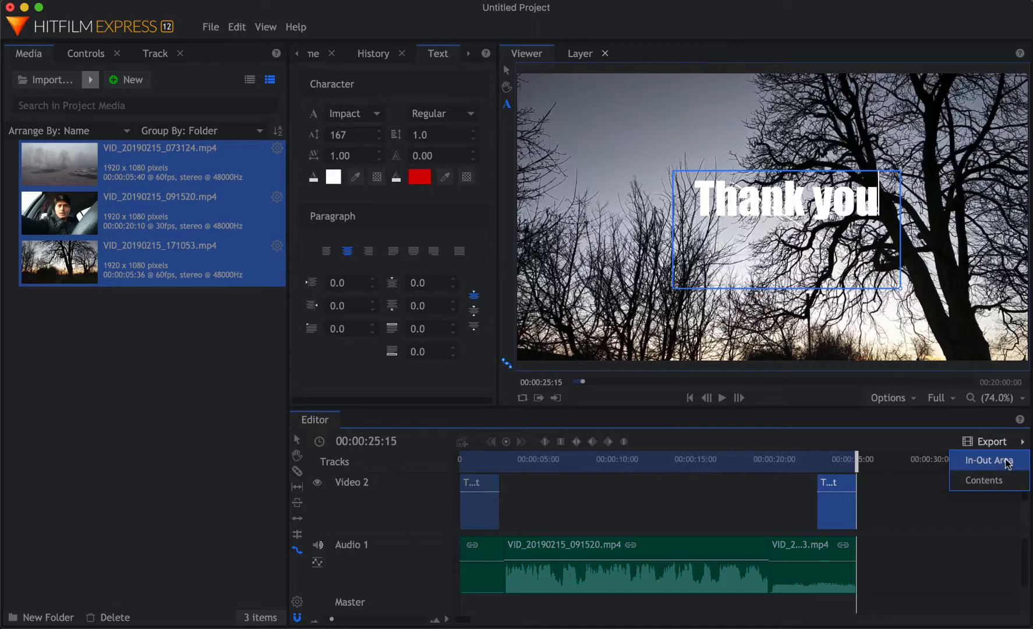
left_click(1007, 462)
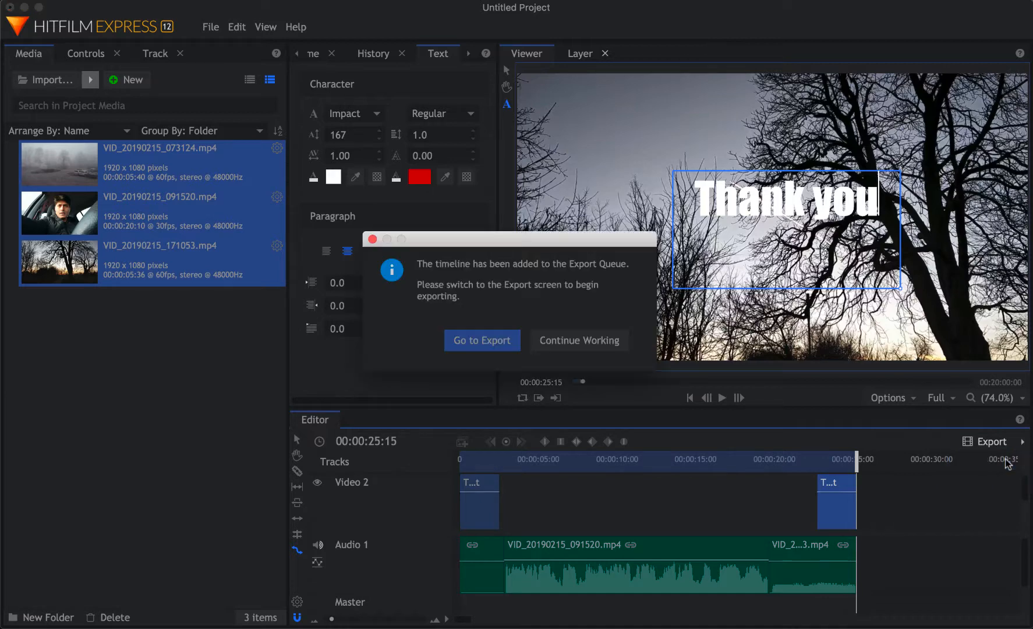
left_click(516, 348)
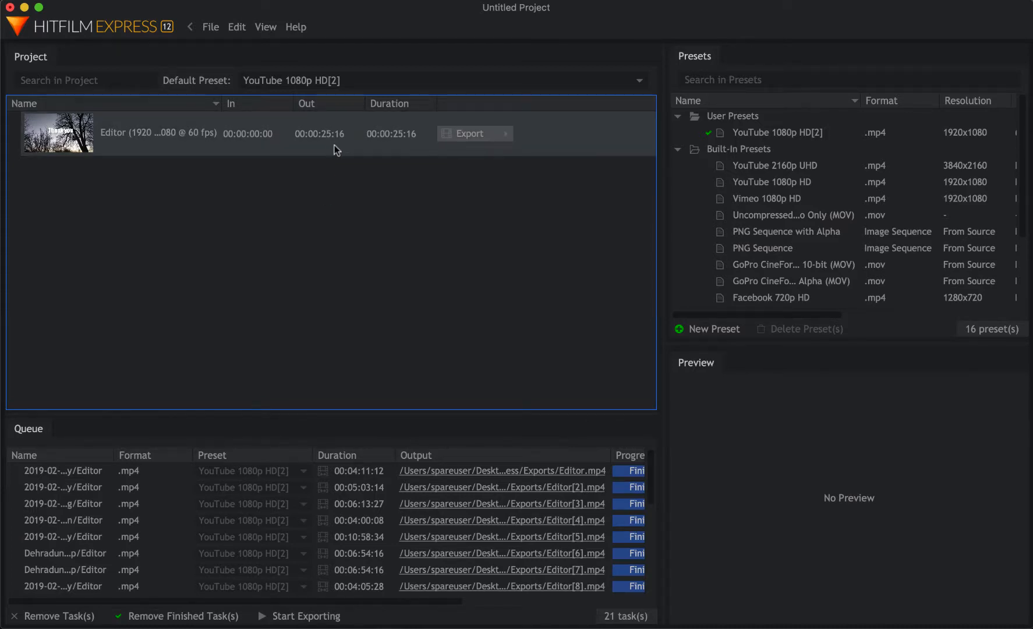
scroll(301, 486, "down", 5)
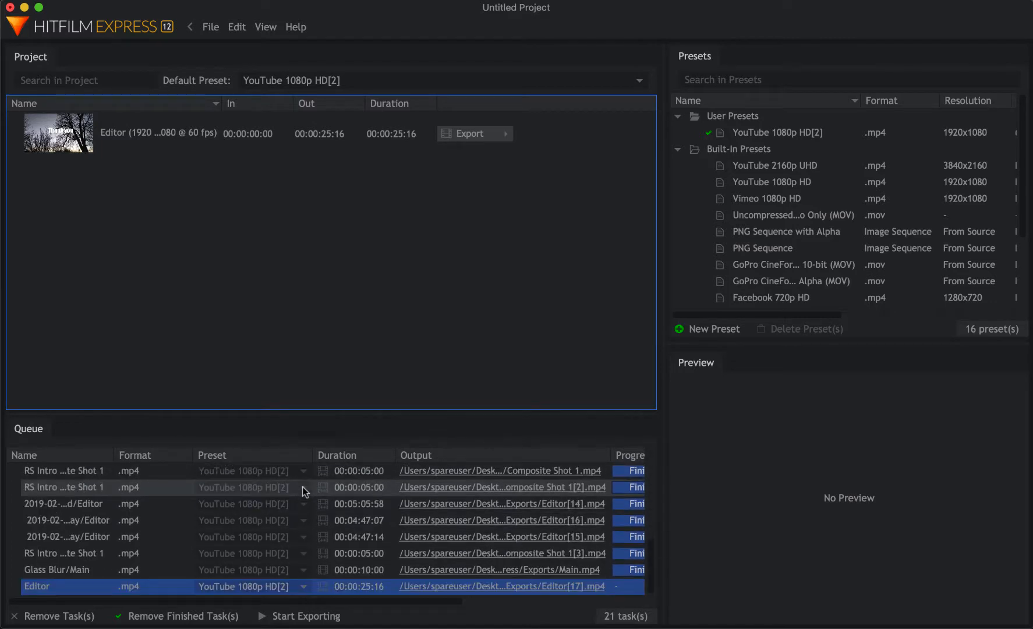